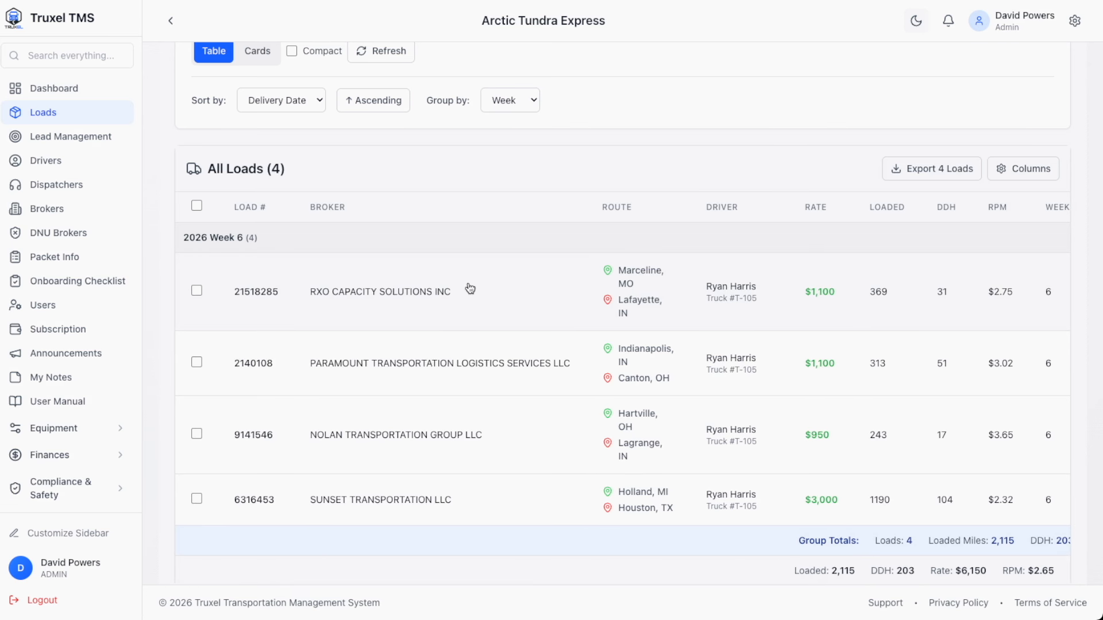
Step: Examine the Week 6 loads table across its broker, route, driver, rate, mileage, RPM and status columns
{"action": "scroll", "coordinate": [466, 289], "scroll_direction": "right", "scroll_amount": 6}
{"action": "scroll", "coordinate": [470, 288], "scroll_direction": "left", "scroll_amount": 6}
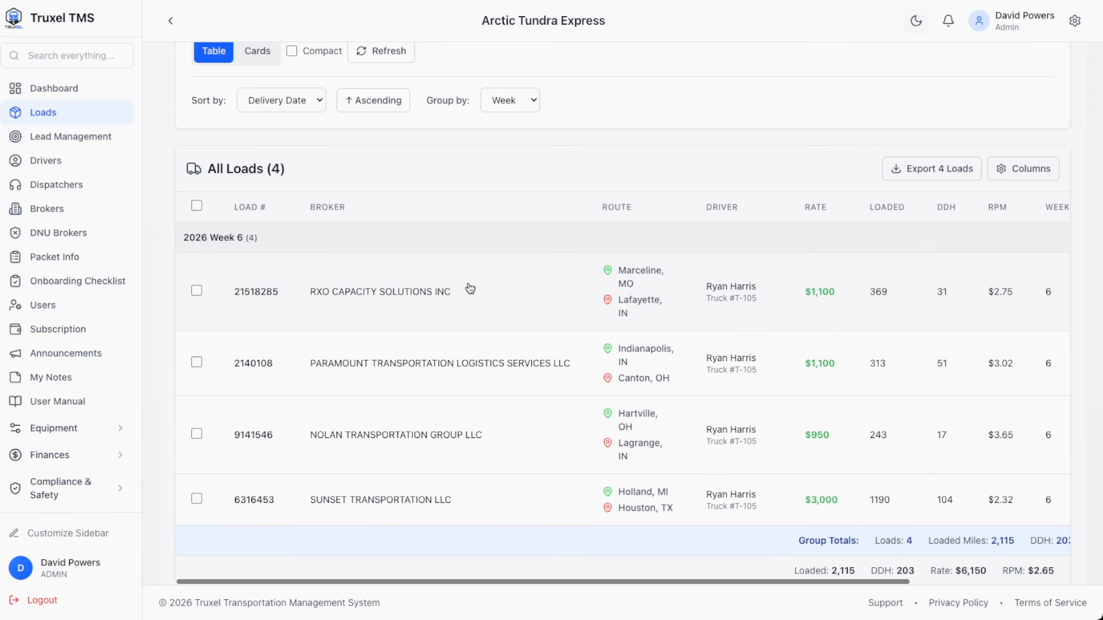
{"action": "scroll", "coordinate": [433, 300], "scroll_direction": "right", "scroll_amount": 6}
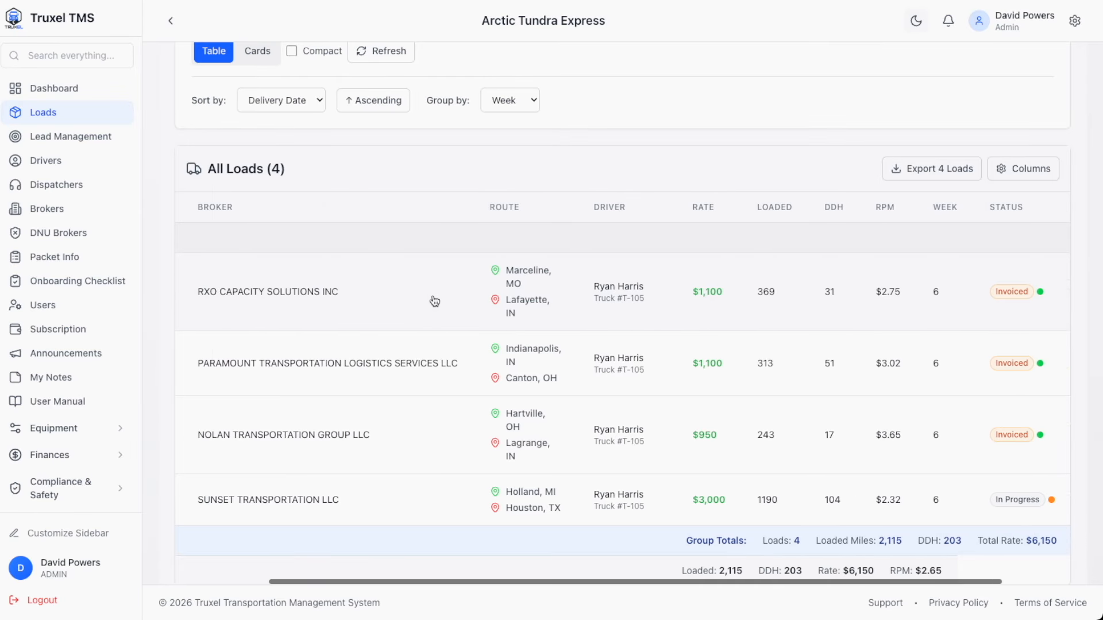
{"action": "scroll", "coordinate": [432, 298], "scroll_direction": "left", "scroll_amount": 6}
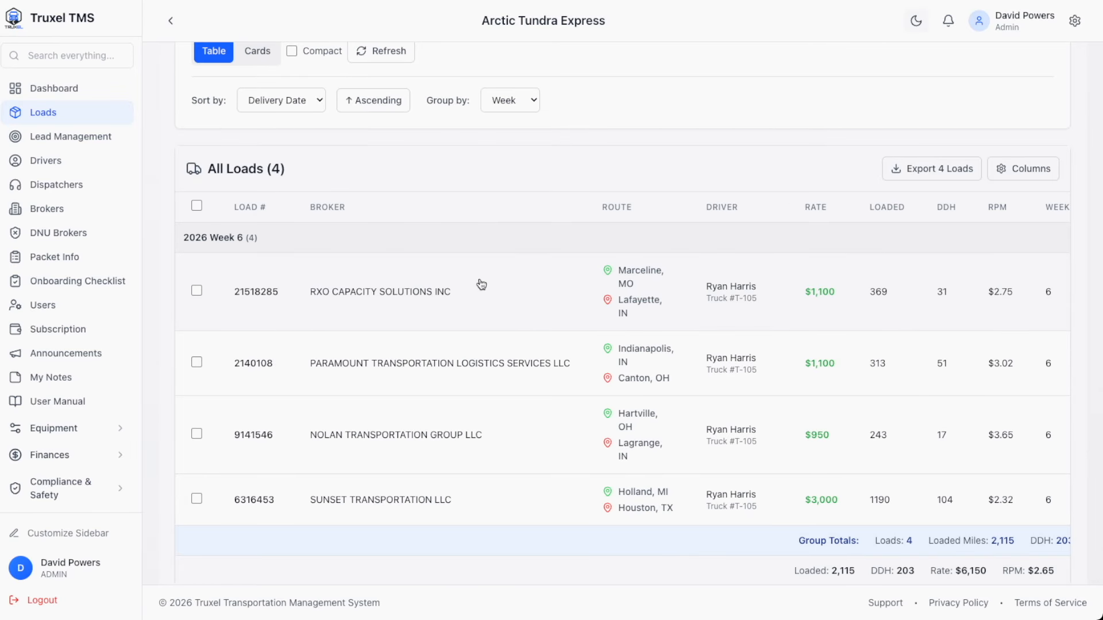
{"action": "scroll", "coordinate": [517, 301], "scroll_direction": "right", "scroll_amount": 6}
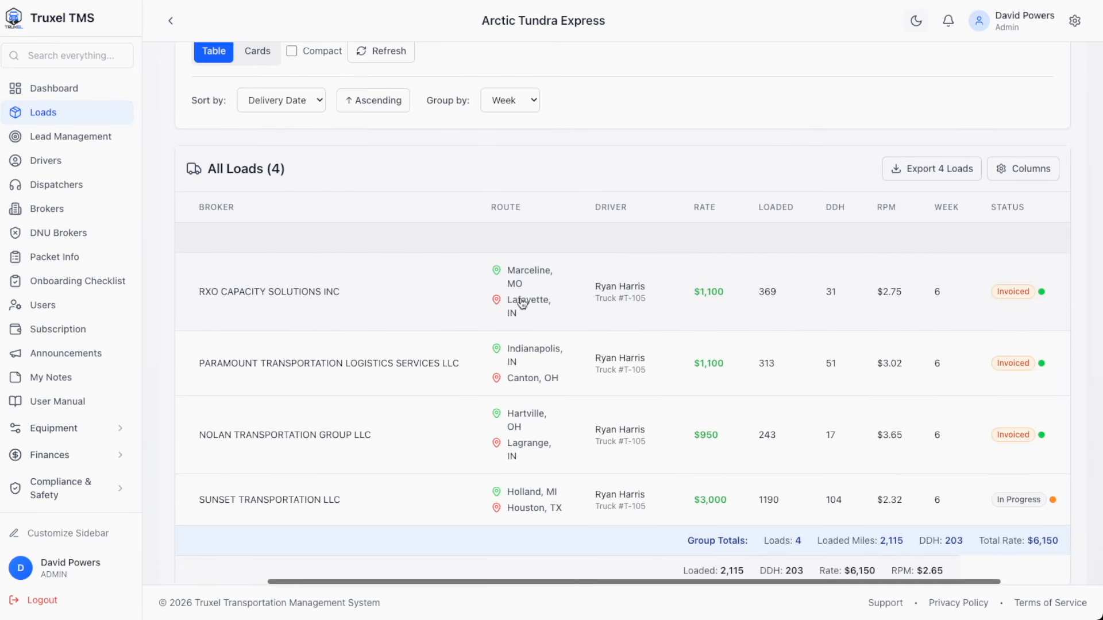
{"action": "scroll", "coordinate": [524, 301], "scroll_direction": "left", "scroll_amount": 6}
{"action": "scroll", "coordinate": [525, 305], "scroll_direction": "right", "scroll_amount": 6}
{"action": "scroll", "coordinate": [526, 305], "scroll_direction": "left", "scroll_amount": 6}
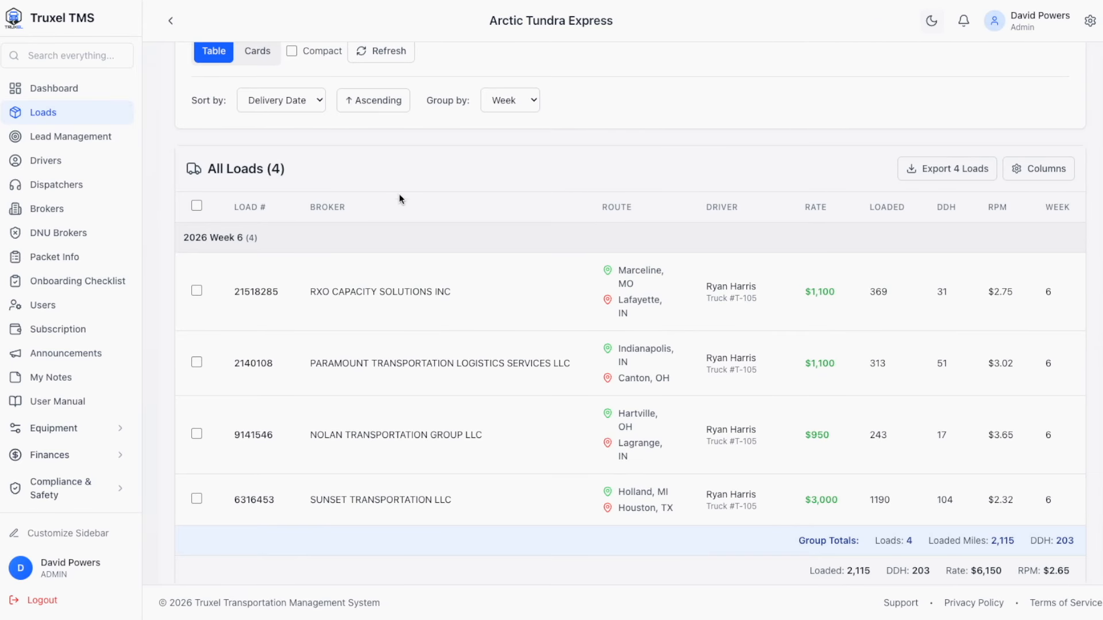
{"action": "scroll", "coordinate": [519, 294], "scroll_direction": "right", "scroll_amount": 3}
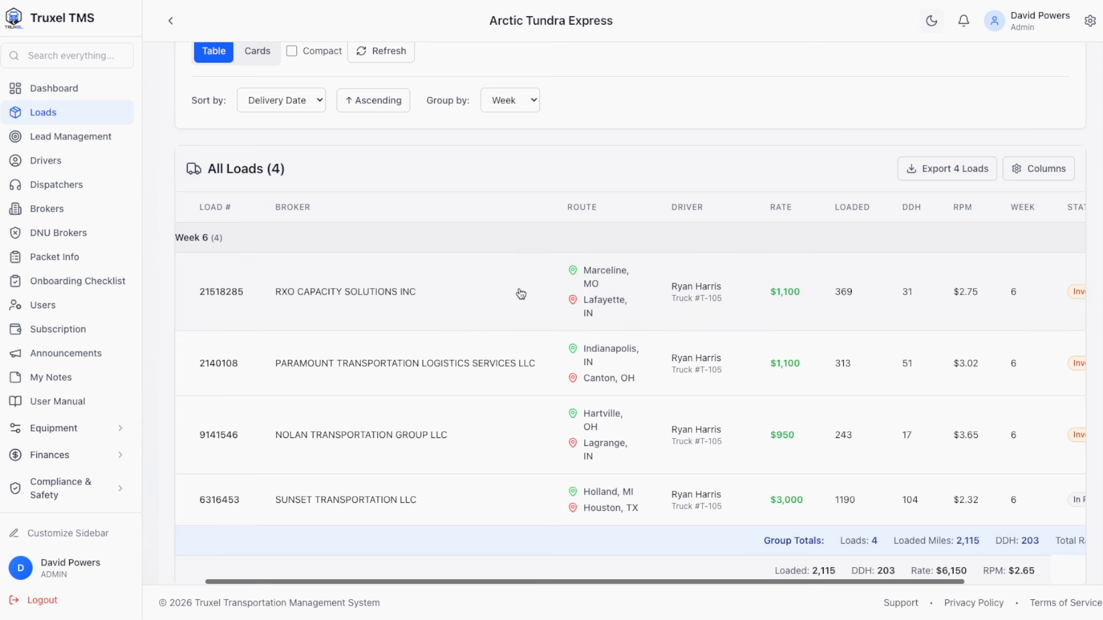
{"action": "scroll", "coordinate": [436, 284], "scroll_direction": "left", "scroll_amount": 3}
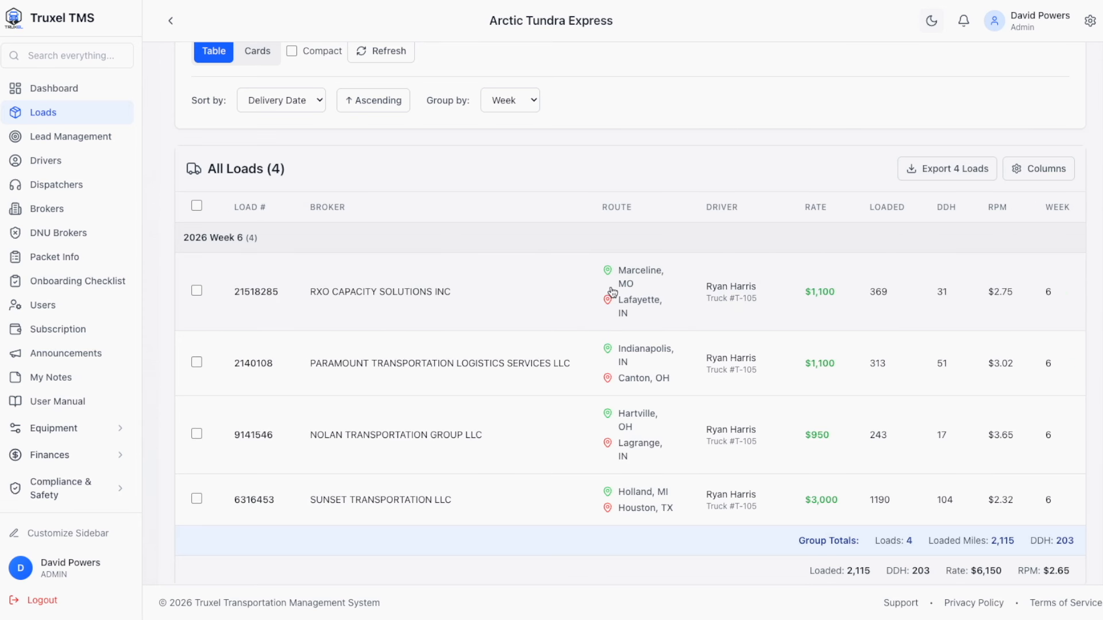
Step: Open the RXO Capacity Solutions load from Marceline to Lafayette for editing and look through its whole form
{"action": "scroll", "coordinate": [643, 298], "scroll_direction": "right", "scroll_amount": 2}
{"action": "scroll", "coordinate": [644, 299], "scroll_direction": "right", "scroll_amount": 3}
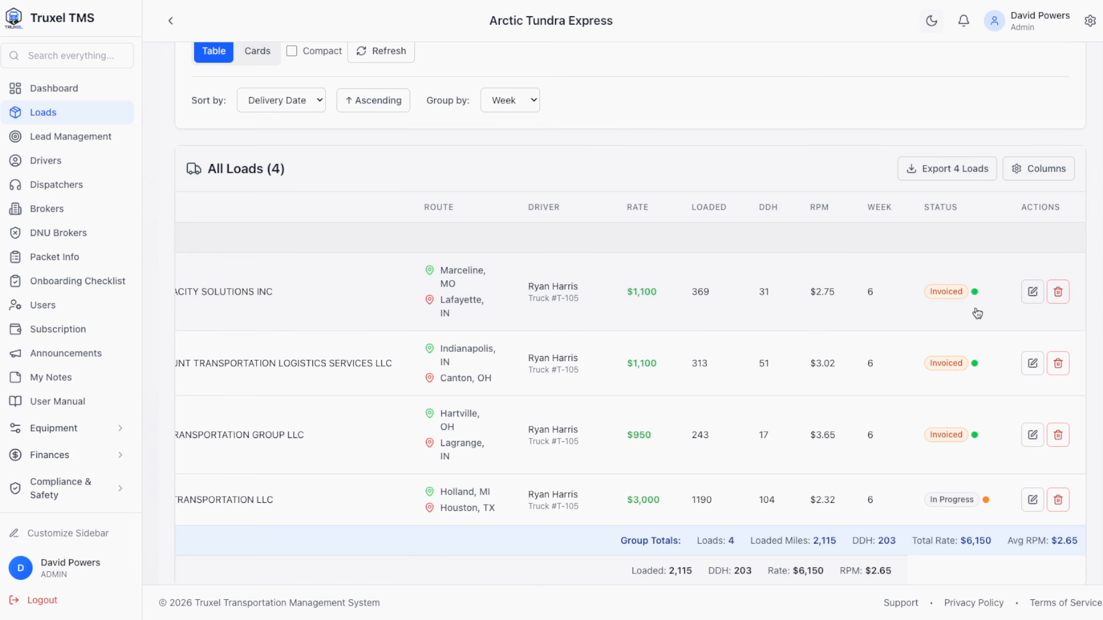
{"action": "left_click", "coordinate": [1033, 293]}
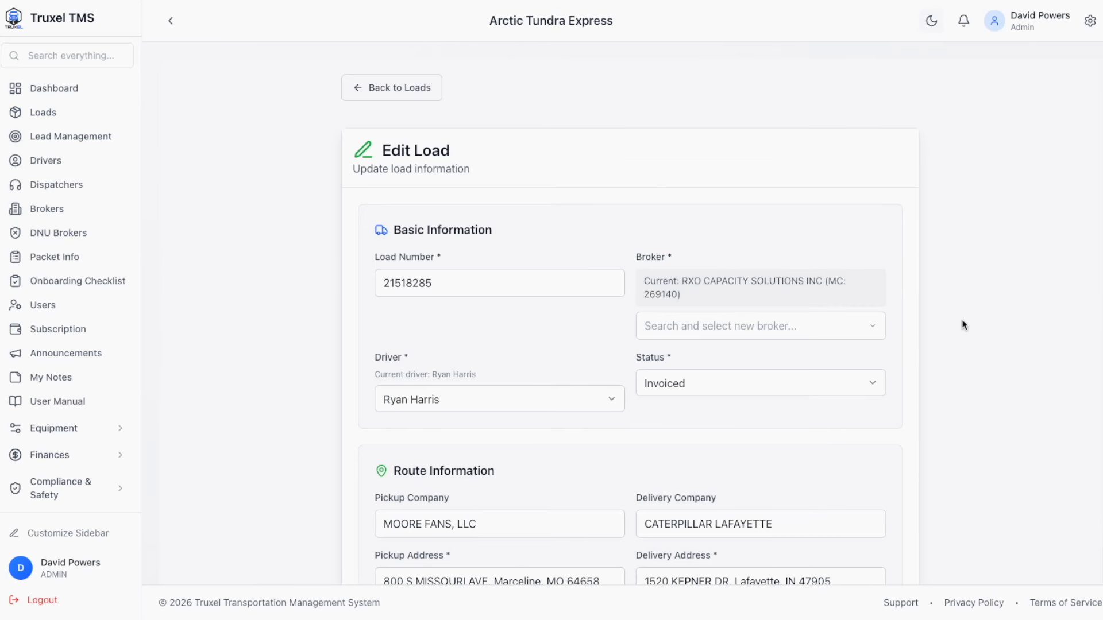
{"action": "scroll", "coordinate": [862, 305], "scroll_direction": "down", "scroll_amount": 10}
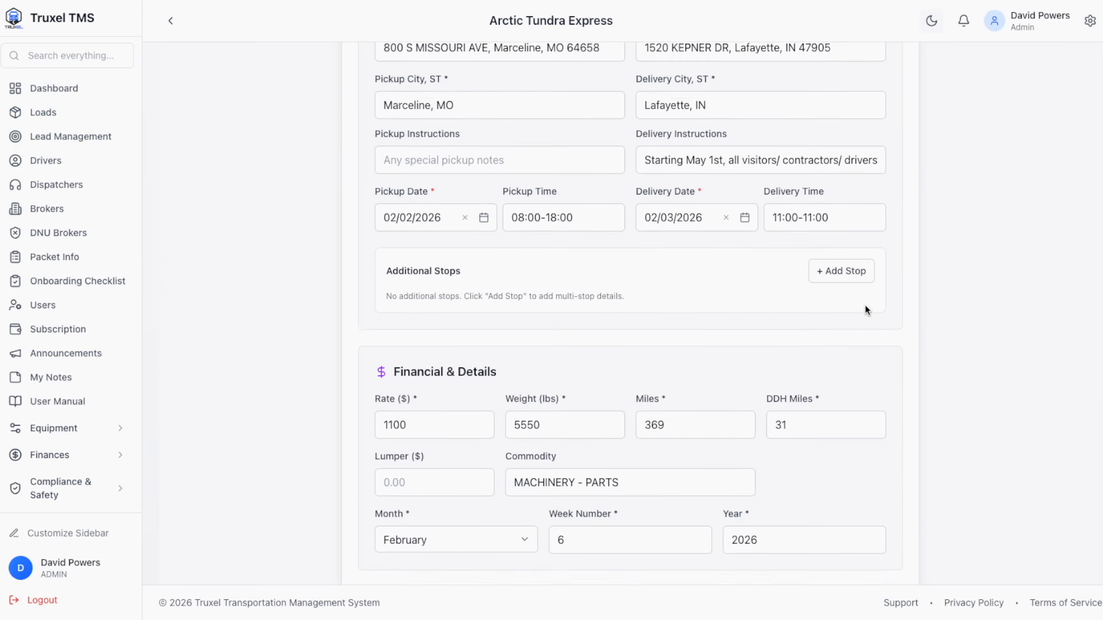
{"action": "scroll", "coordinate": [867, 310], "scroll_direction": "down", "scroll_amount": 8}
{"action": "scroll", "coordinate": [870, 307], "scroll_direction": "up", "scroll_amount": 18}
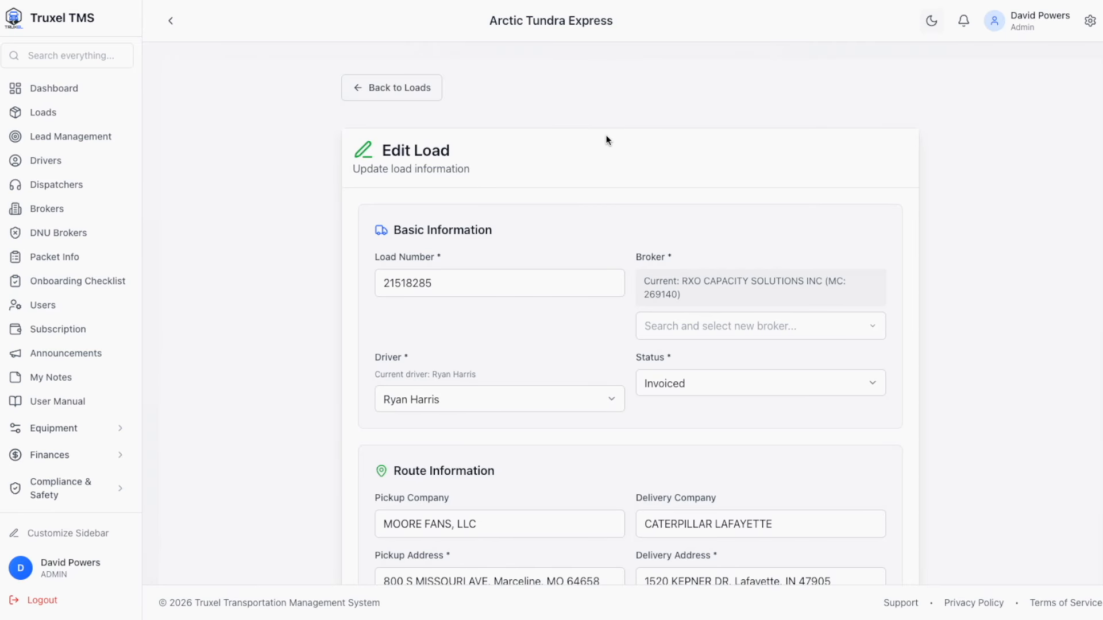
{"action": "scroll", "coordinate": [608, 141], "scroll_direction": "down", "scroll_amount": 7}
{"action": "scroll", "coordinate": [607, 148], "scroll_direction": "up", "scroll_amount": 7}
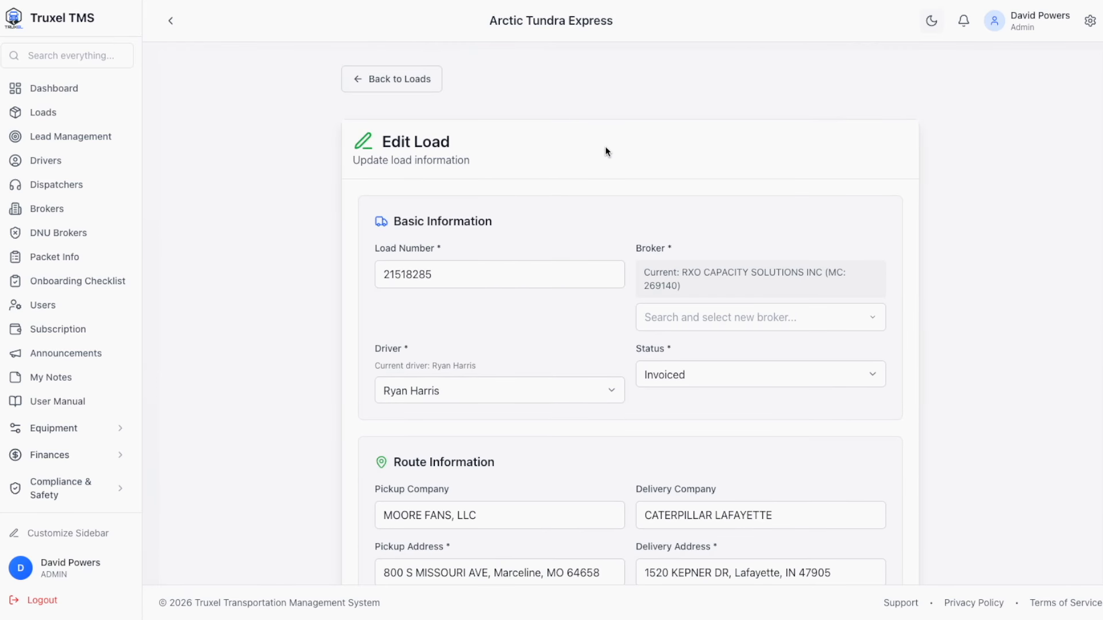
Step: Examine the load's route information, financial details and attached POD and rate confirmation documents
{"action": "scroll", "coordinate": [605, 146], "scroll_direction": "down", "scroll_amount": 3}
{"action": "scroll", "coordinate": [605, 146], "scroll_direction": "down", "scroll_amount": 3}
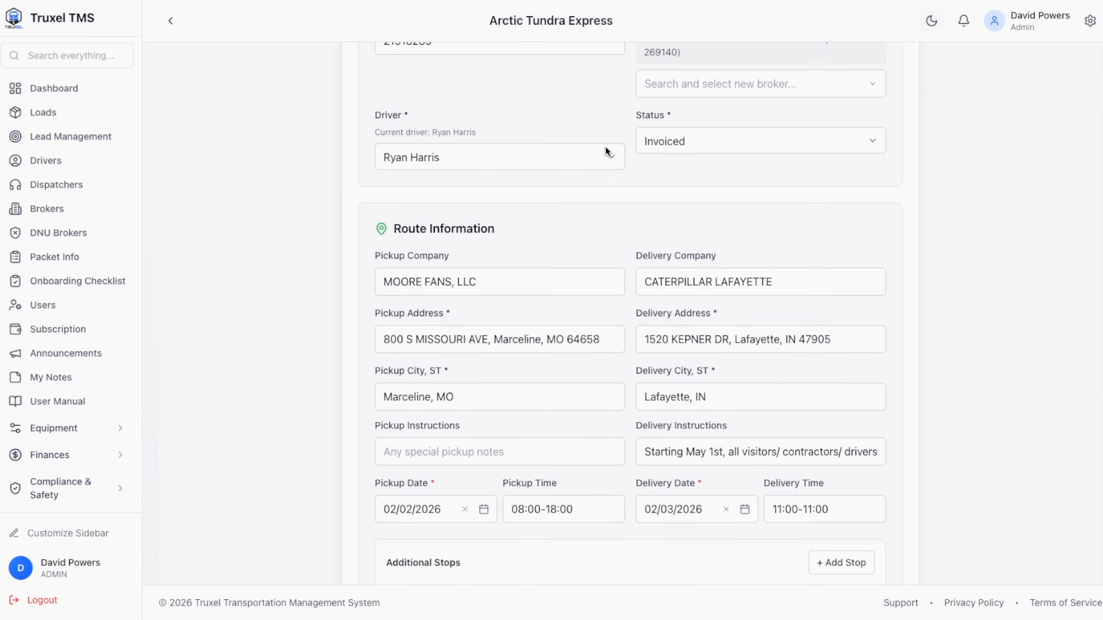
{"action": "scroll", "coordinate": [598, 154], "scroll_direction": "down", "scroll_amount": 1}
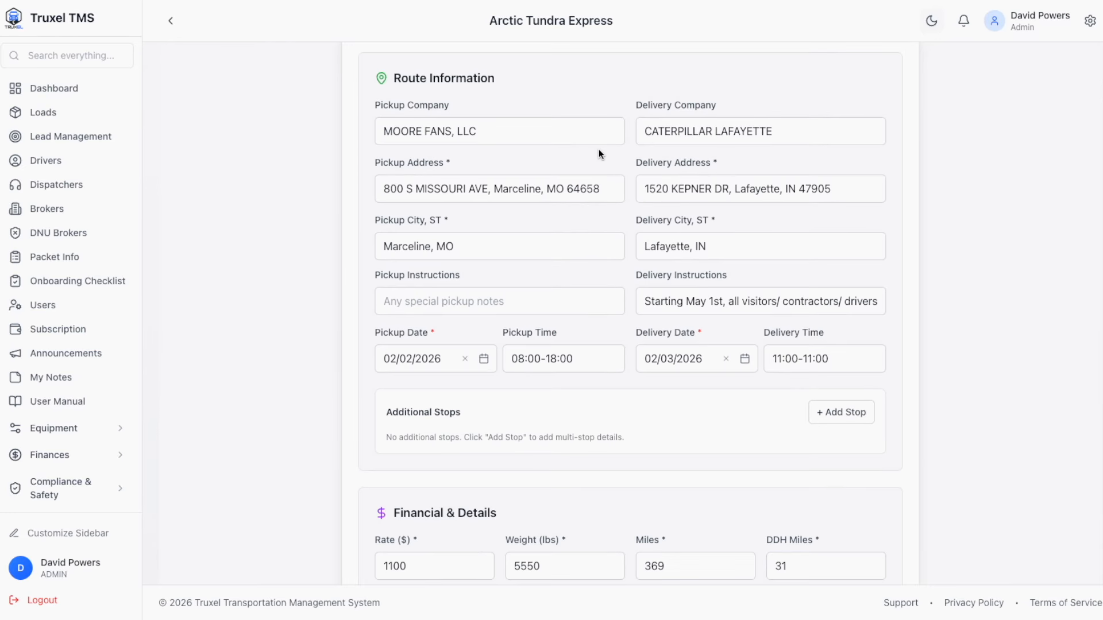
{"action": "scroll", "coordinate": [581, 160], "scroll_direction": "down", "scroll_amount": 3}
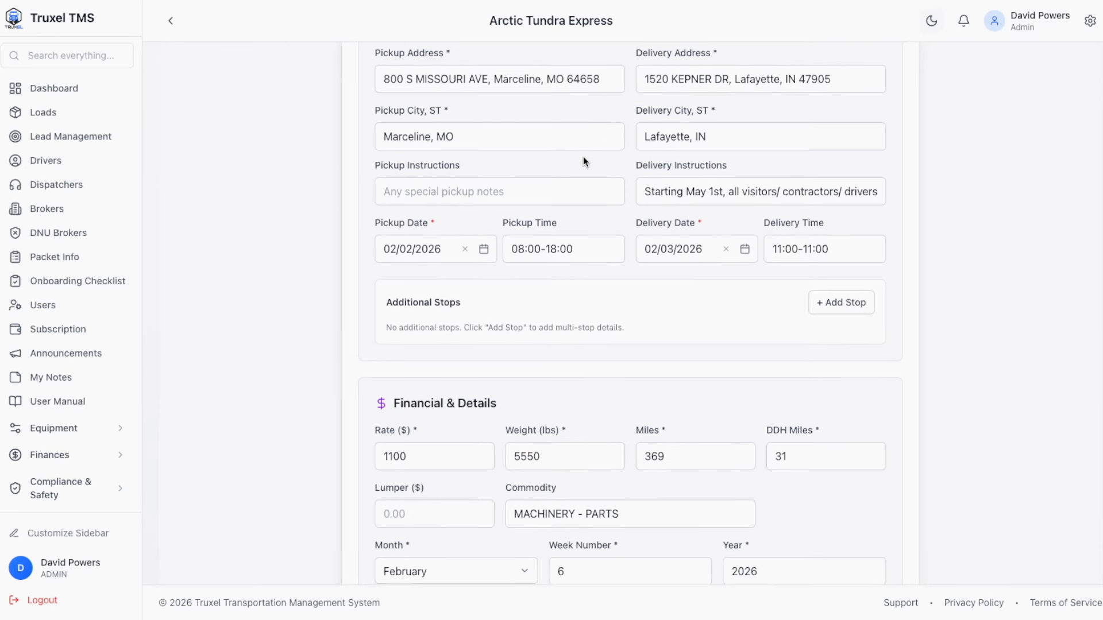
{"action": "scroll", "coordinate": [573, 164], "scroll_direction": "up", "scroll_amount": 5}
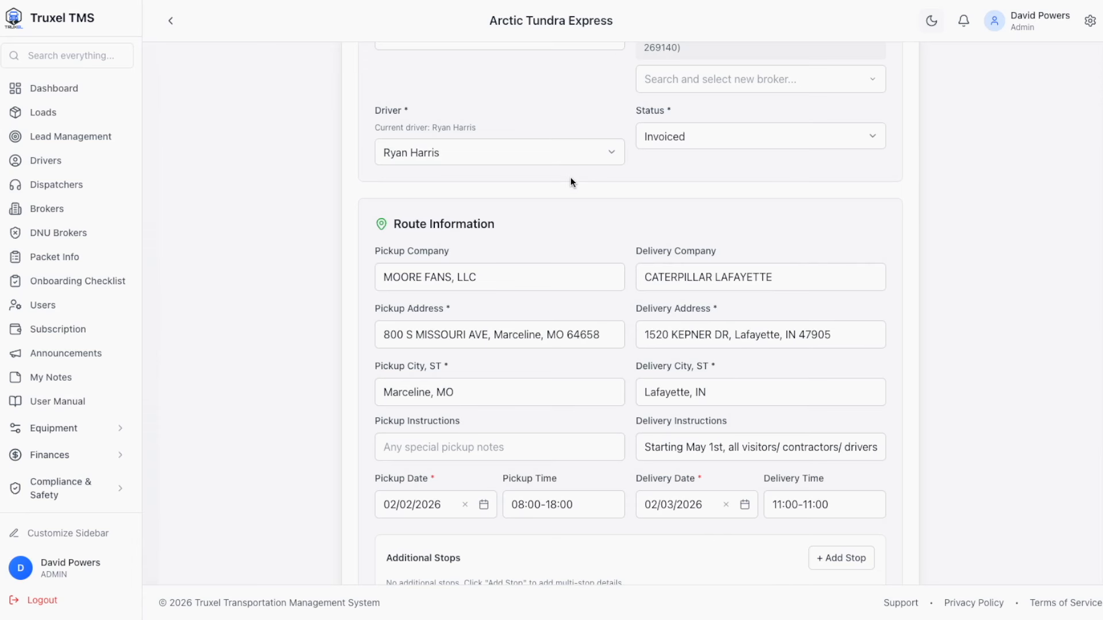
{"action": "scroll", "coordinate": [570, 177], "scroll_direction": "up", "scroll_amount": 1}
{"action": "scroll", "coordinate": [571, 179], "scroll_direction": "down", "scroll_amount": 7}
{"action": "scroll", "coordinate": [571, 180], "scroll_direction": "down", "scroll_amount": 7}
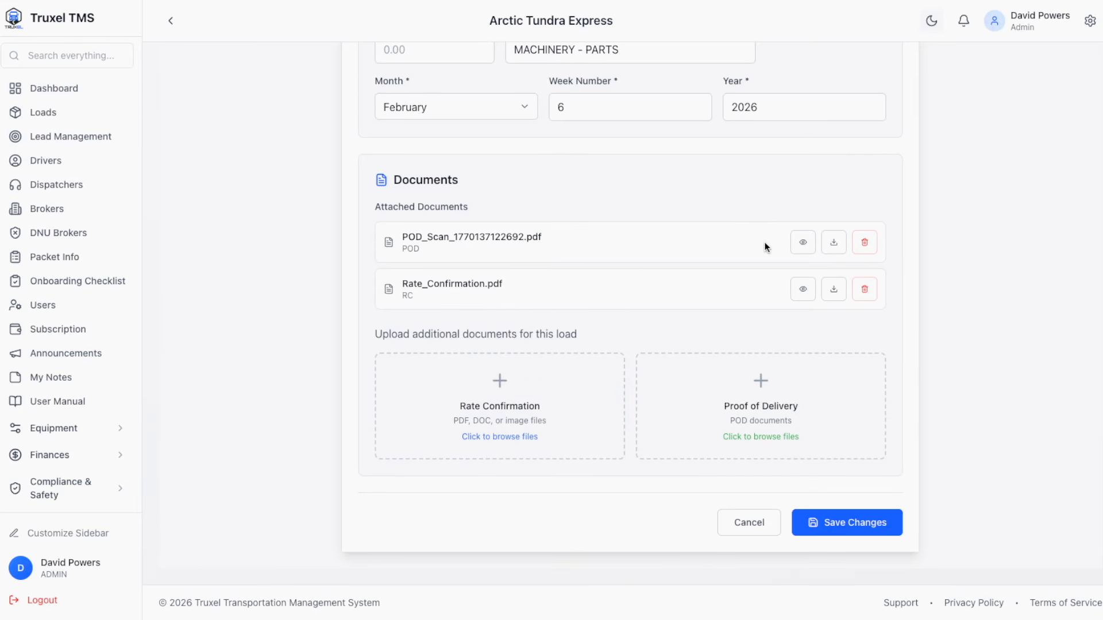
{"action": "scroll", "coordinate": [665, 202], "scroll_direction": "up", "scroll_amount": 1}
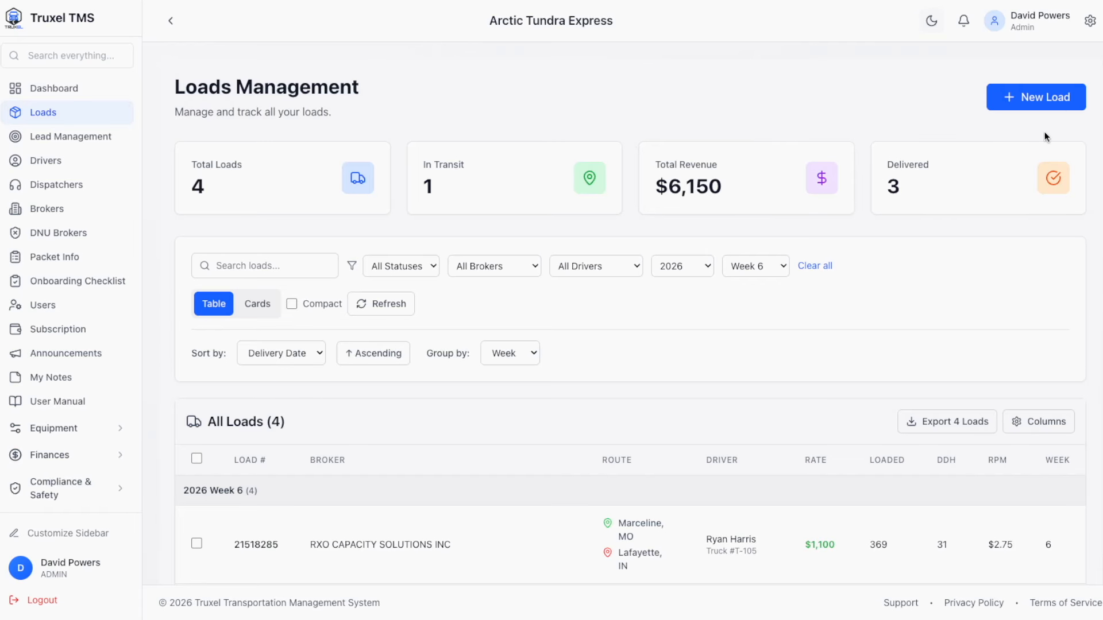
Step: Start a new load and upload Rate_Confirmation-3.pdf so its details are extracted automatically
{"action": "left_click", "coordinate": [1047, 98]}
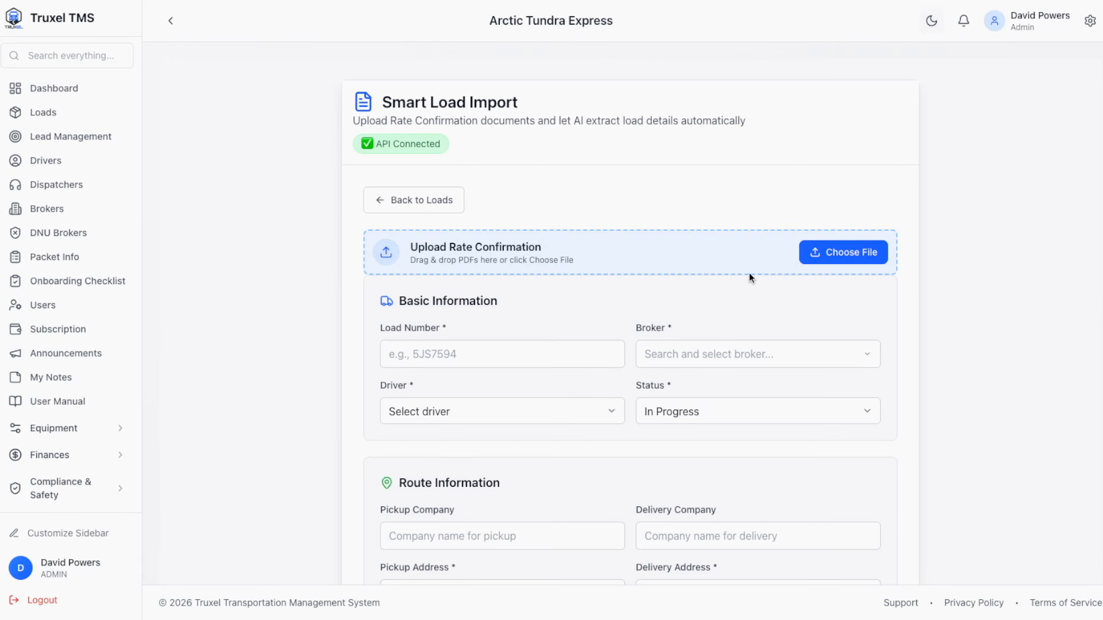
{"action": "scroll", "coordinate": [724, 245], "scroll_direction": "down", "scroll_amount": 1}
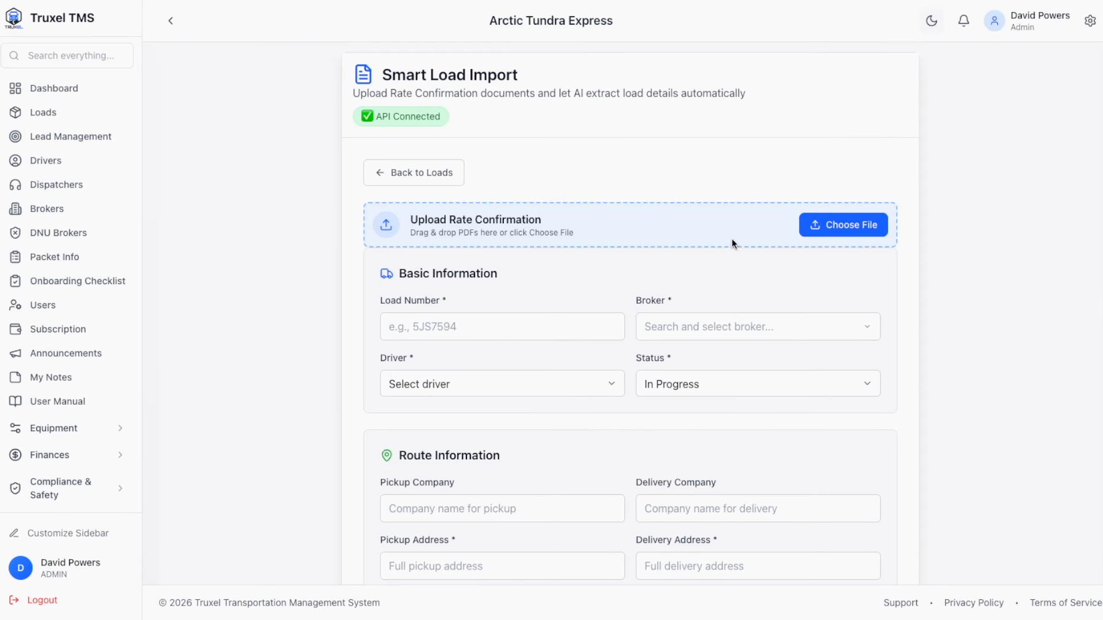
{"action": "scroll", "coordinate": [566, 366], "scroll_direction": "down", "scroll_amount": 3}
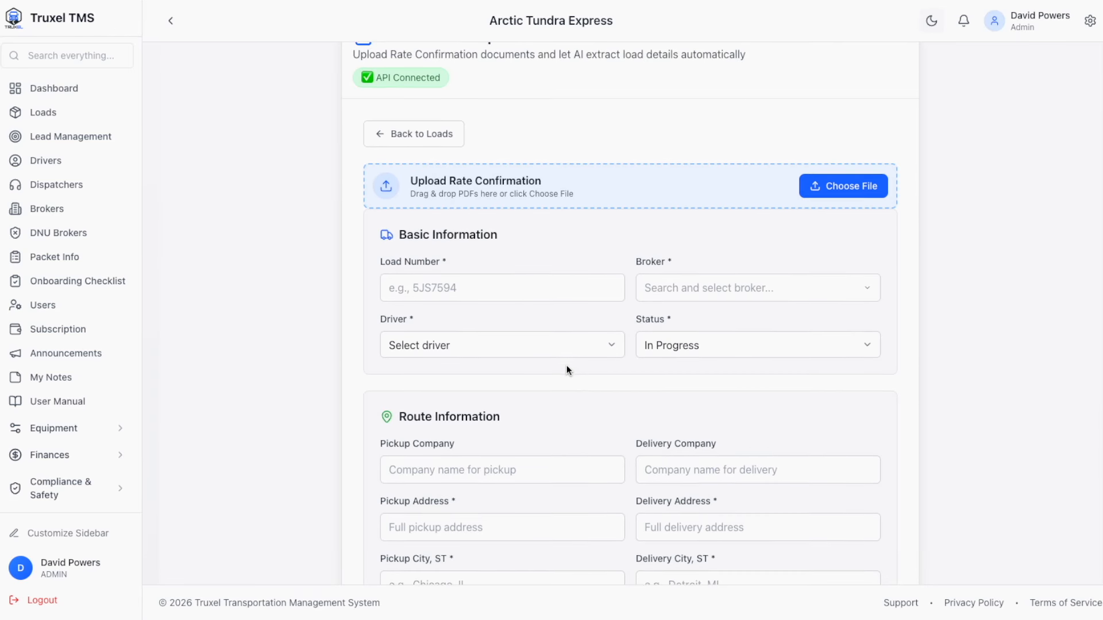
{"action": "scroll", "coordinate": [535, 295], "scroll_direction": "down", "scroll_amount": 1}
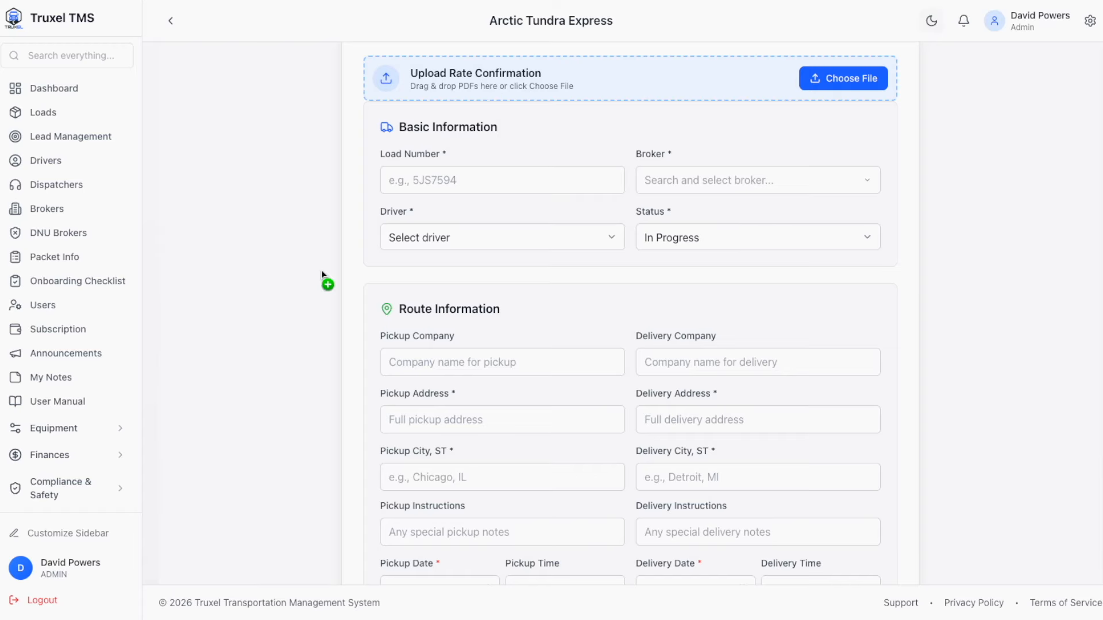
{"action": "left_click_drag", "start_coordinate": [743, 232], "coordinate": [662, 133]}
{"action": "scroll", "coordinate": [605, 119], "scroll_direction": "up", "scroll_amount": 1}
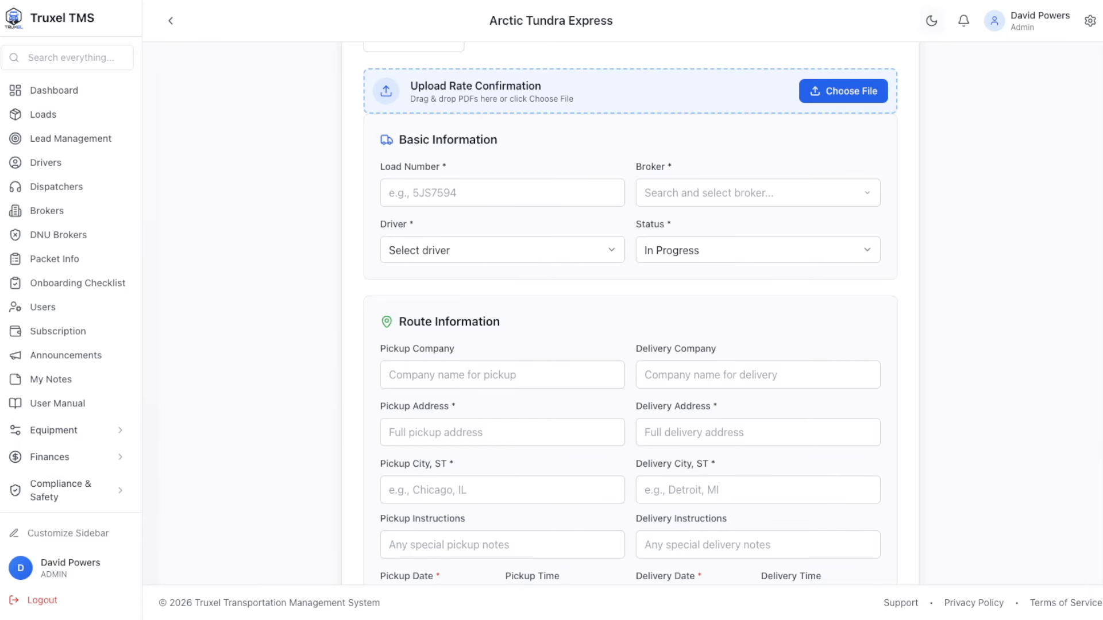
{"action": "left_click_drag", "start_coordinate": [783, 136], "coordinate": [735, 101]}
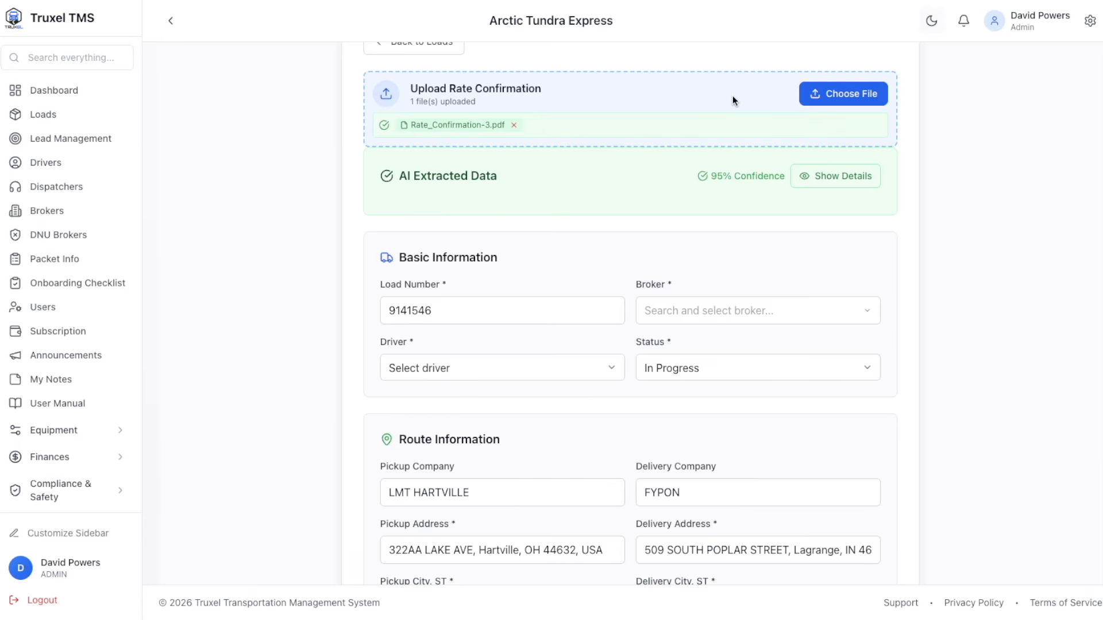
Step: Check the new load's extracted route information, financial details, and month, week number and year
{"action": "scroll", "coordinate": [733, 95], "scroll_direction": "down", "scroll_amount": 5}
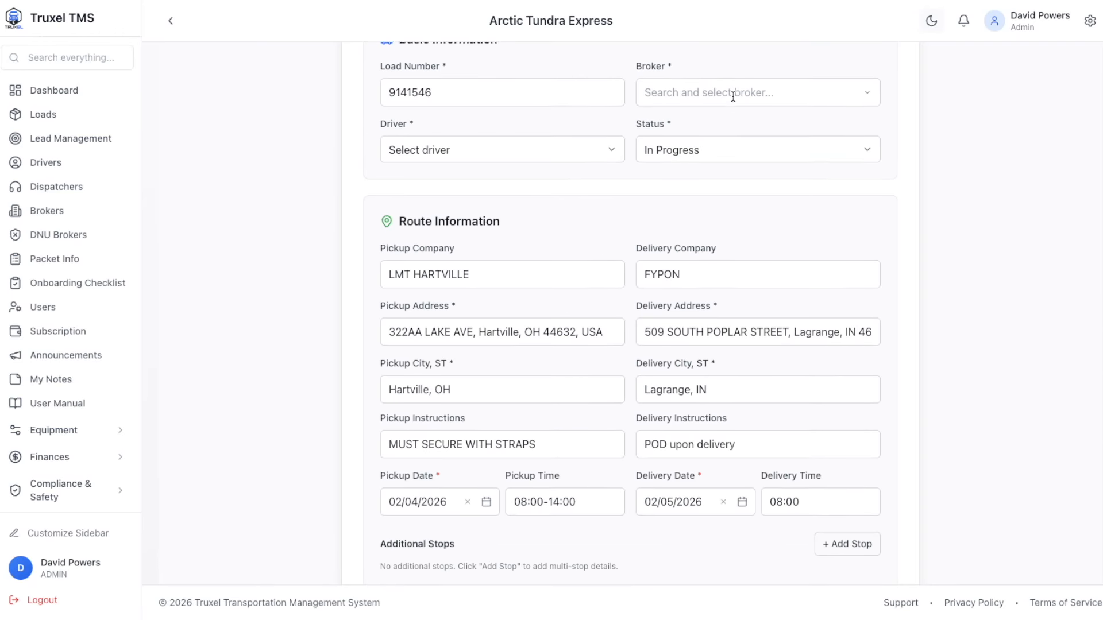
{"action": "scroll", "coordinate": [505, 339], "scroll_direction": "down", "scroll_amount": 5}
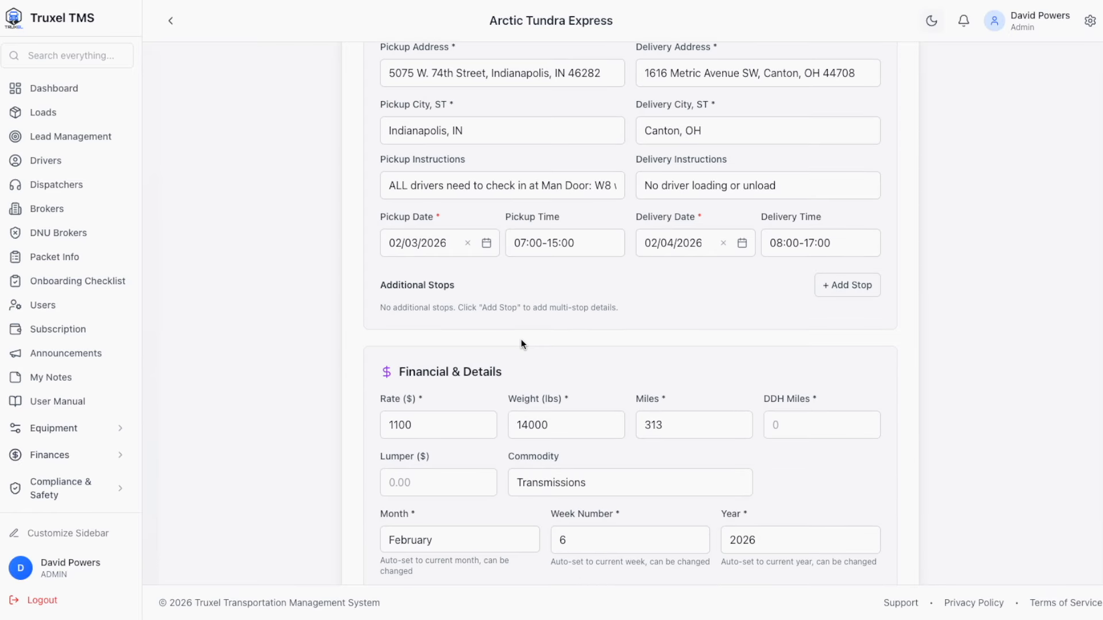
{"action": "scroll", "coordinate": [569, 348], "scroll_direction": "down", "scroll_amount": 2}
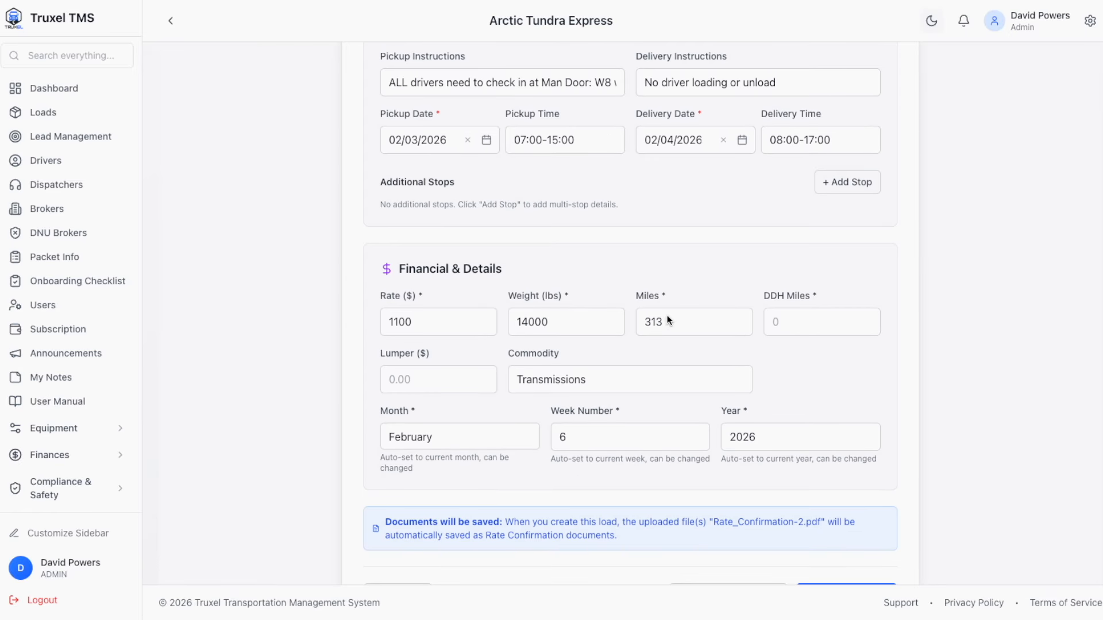
{"action": "scroll", "coordinate": [685, 315], "scroll_direction": "down", "scroll_amount": 1}
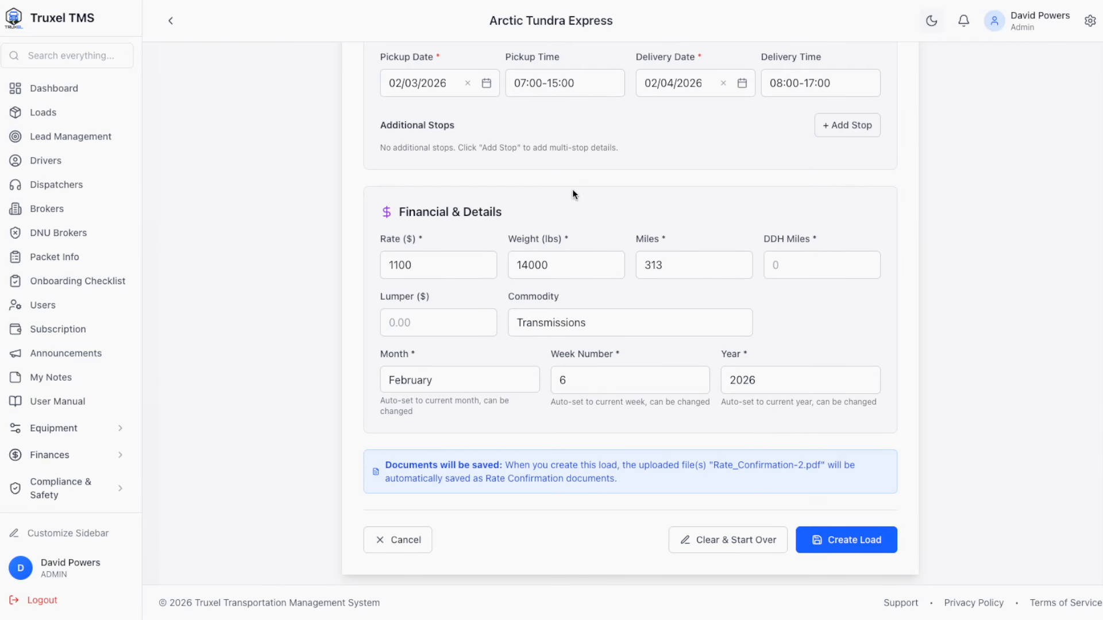
{"action": "scroll", "coordinate": [440, 102], "scroll_direction": "up", "scroll_amount": 1}
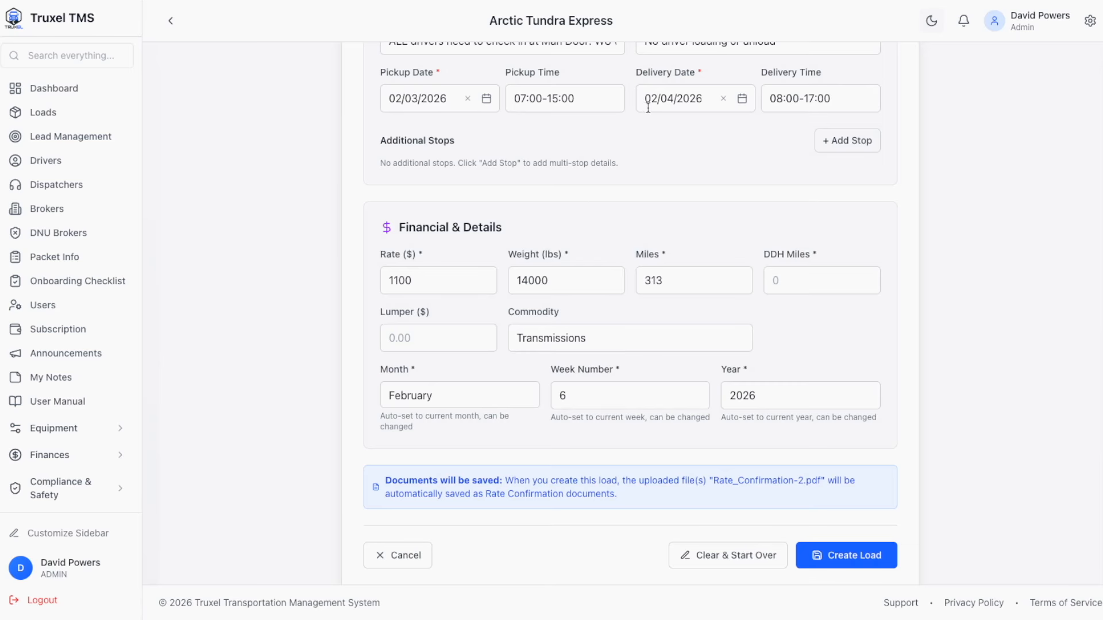
{"action": "left_click", "coordinate": [569, 395]}
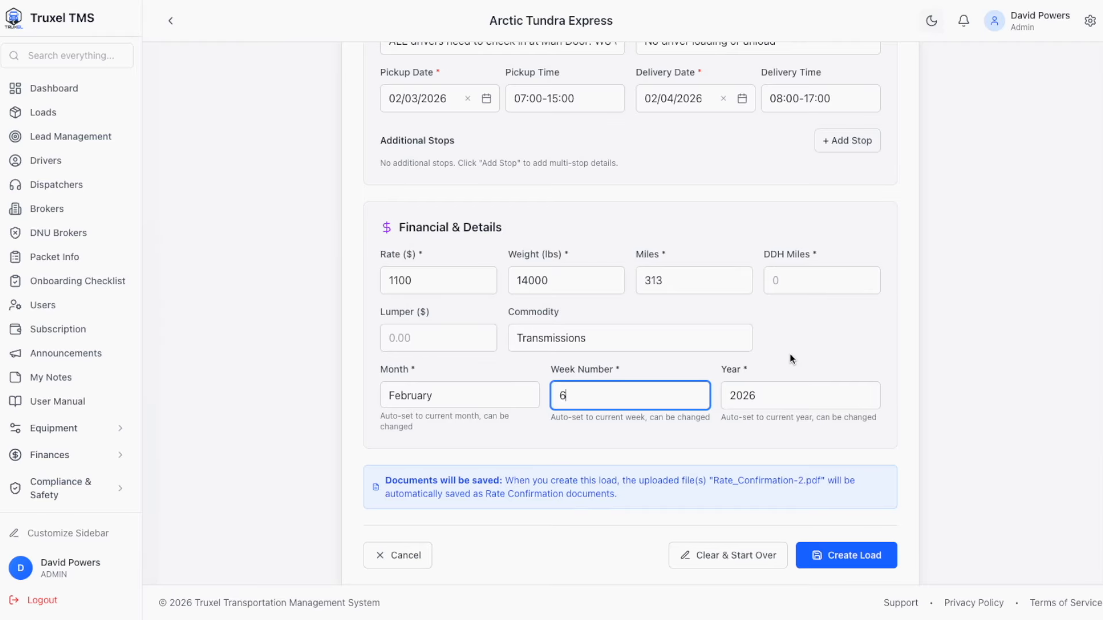
{"action": "scroll", "coordinate": [794, 354], "scroll_direction": "down", "scroll_amount": 1}
{"action": "left_click", "coordinate": [823, 328]}
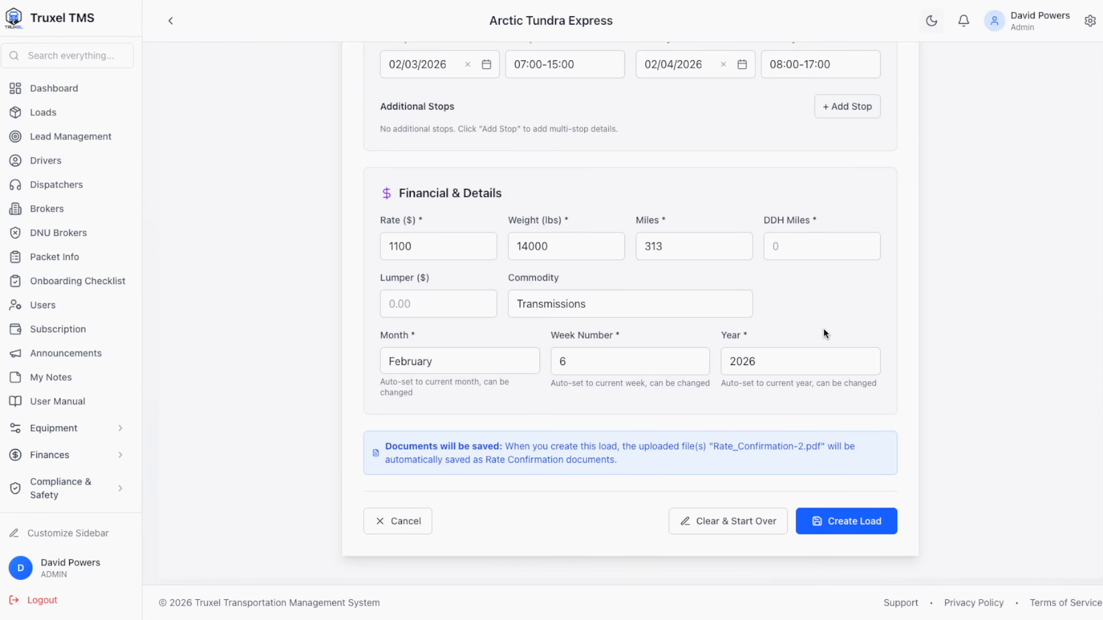
Step: Open the driver selection for the new load and set its DDH miles to 30
{"action": "scroll", "coordinate": [823, 328], "scroll_direction": "up", "scroll_amount": 6}
{"action": "scroll", "coordinate": [824, 337], "scroll_direction": "up", "scroll_amount": 5}
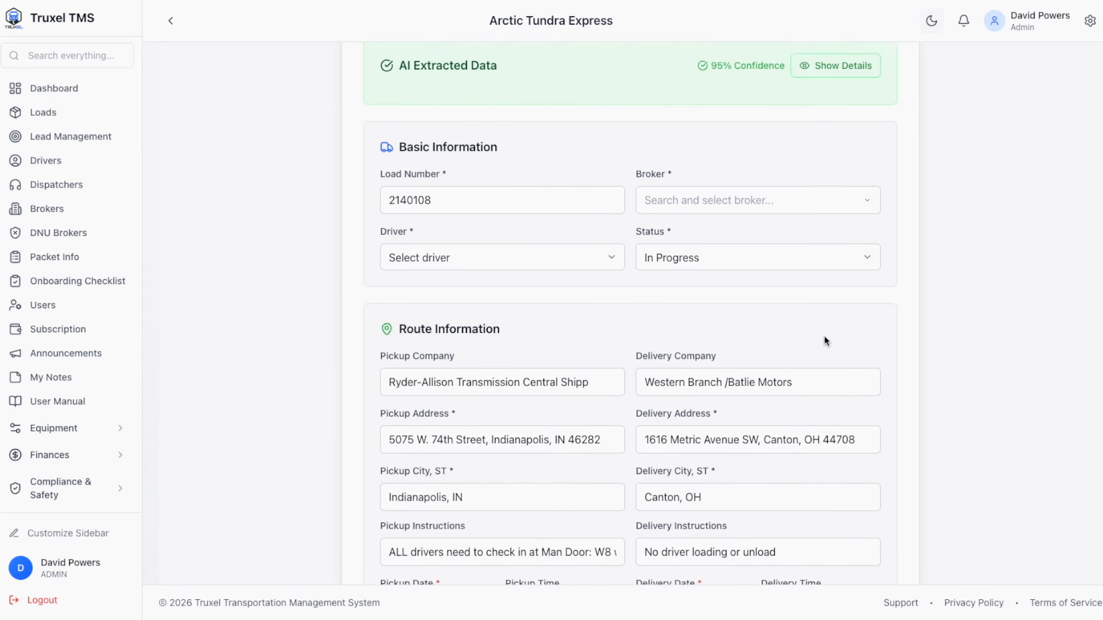
{"action": "left_click", "coordinate": [568, 330]}
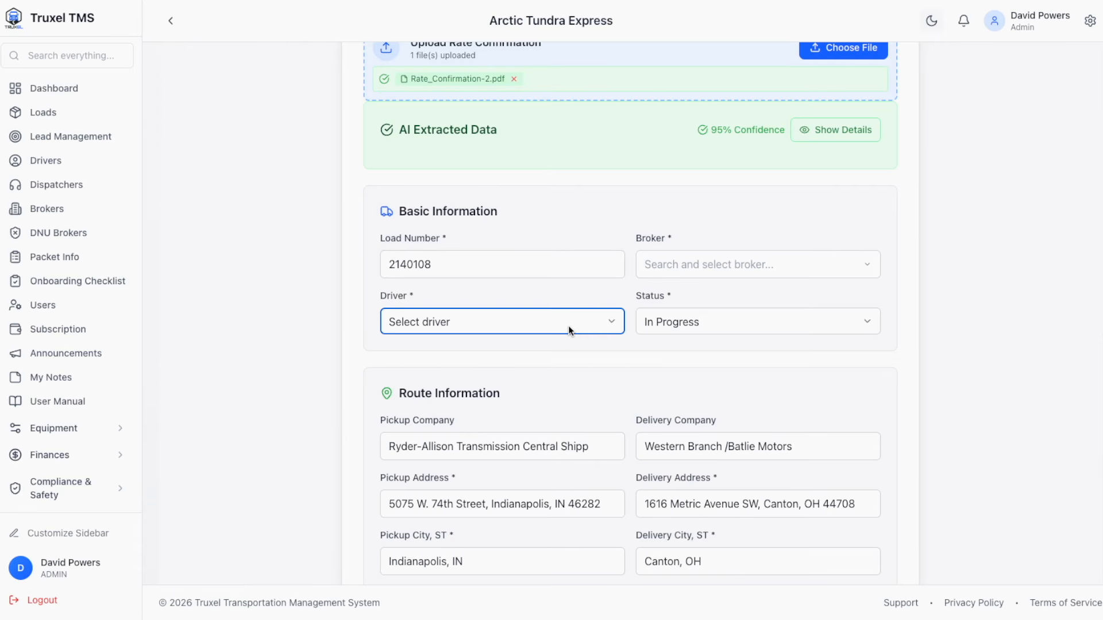
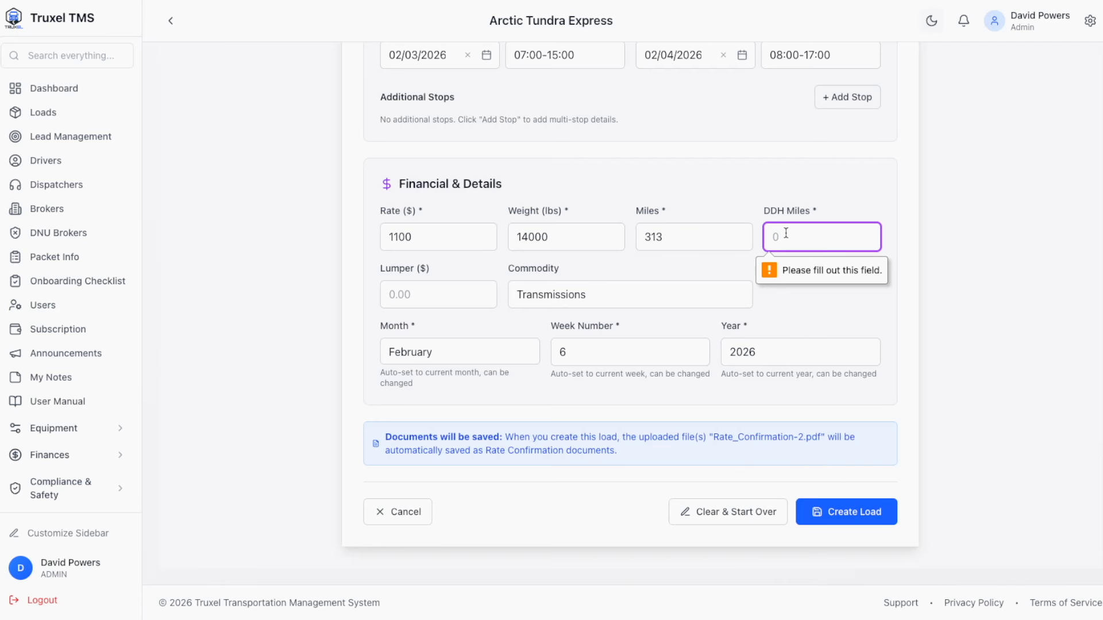
{"action": "type", "text": "30"}
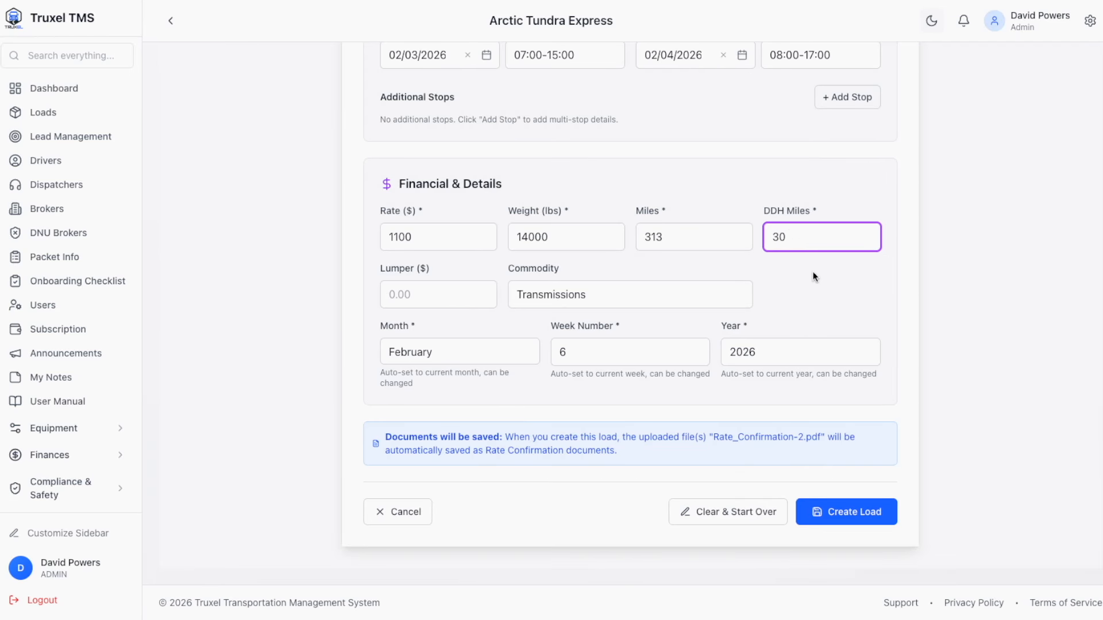
Step: Create the load from the completed form and check its rate, miles, RPM and status in the loads list
{"action": "left_click", "coordinate": [813, 276]}
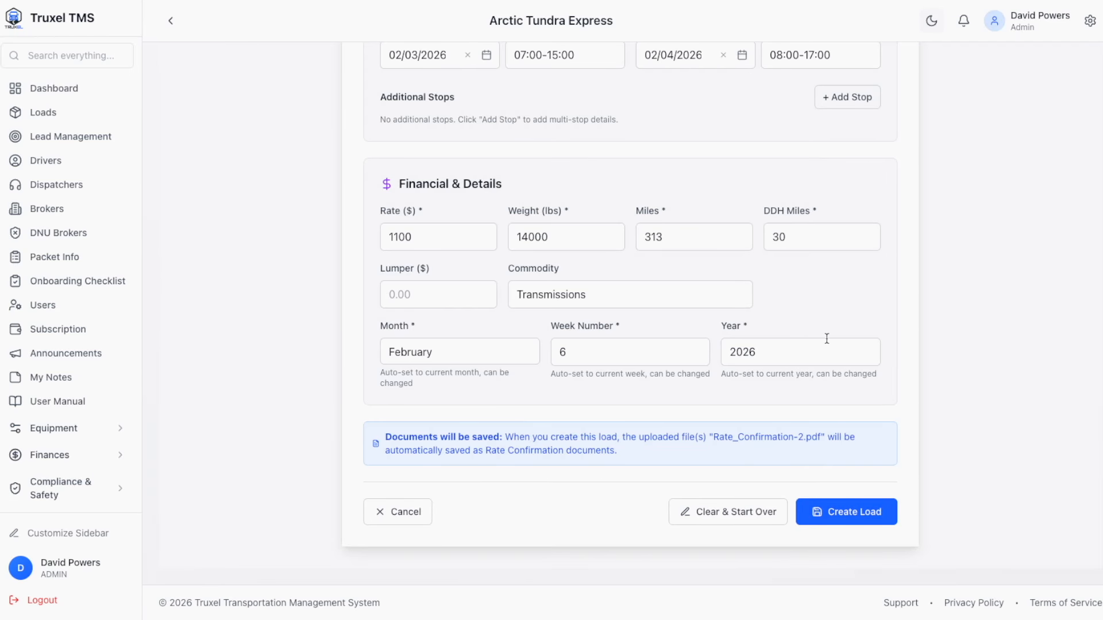
{"action": "scroll", "coordinate": [810, 323], "scroll_direction": "down", "scroll_amount": 2}
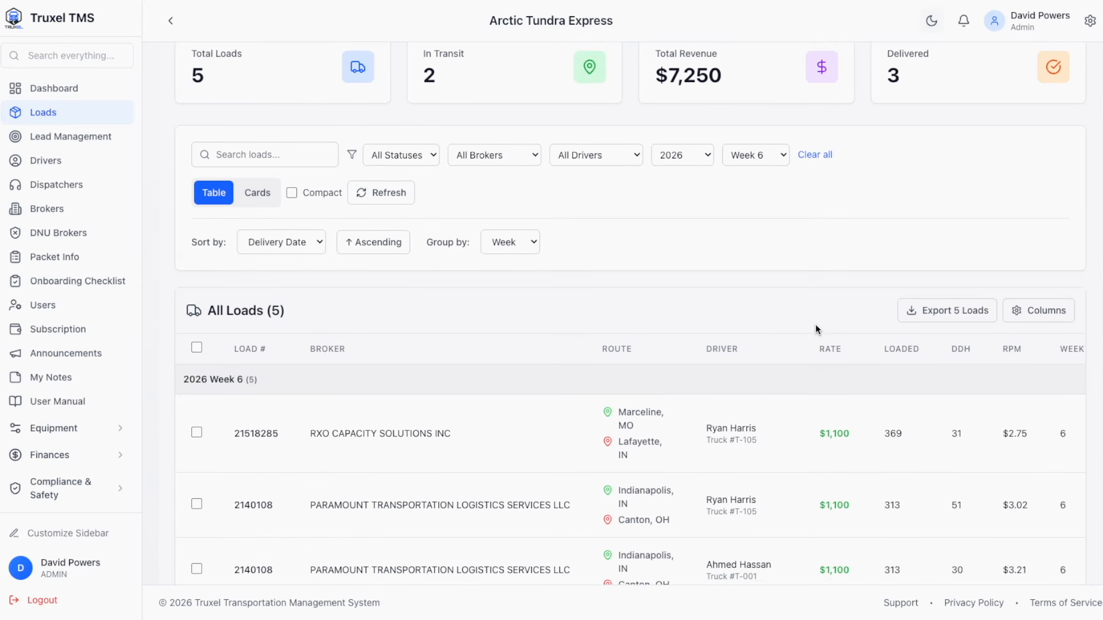
{"action": "scroll", "coordinate": [816, 324], "scroll_direction": "down", "scroll_amount": 3}
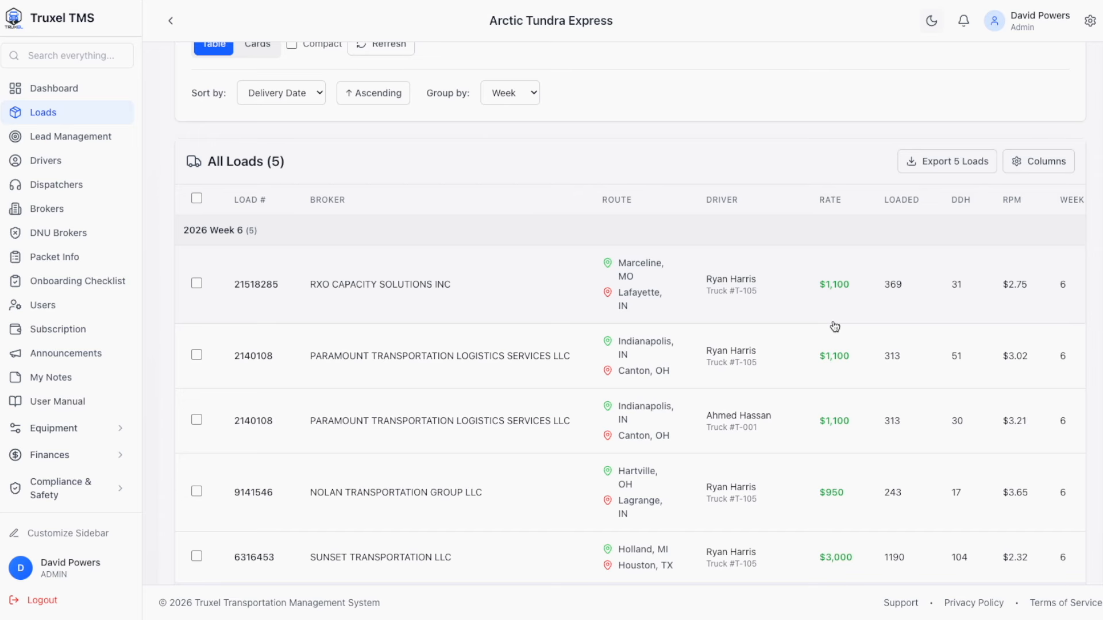
{"action": "scroll", "coordinate": [847, 328], "scroll_direction": "right", "scroll_amount": 3}
{"action": "scroll", "coordinate": [724, 327], "scroll_direction": "left", "scroll_amount": 3}
{"action": "scroll", "coordinate": [727, 327], "scroll_direction": "down", "scroll_amount": 2}
{"action": "scroll", "coordinate": [714, 328], "scroll_direction": "right", "scroll_amount": 3}
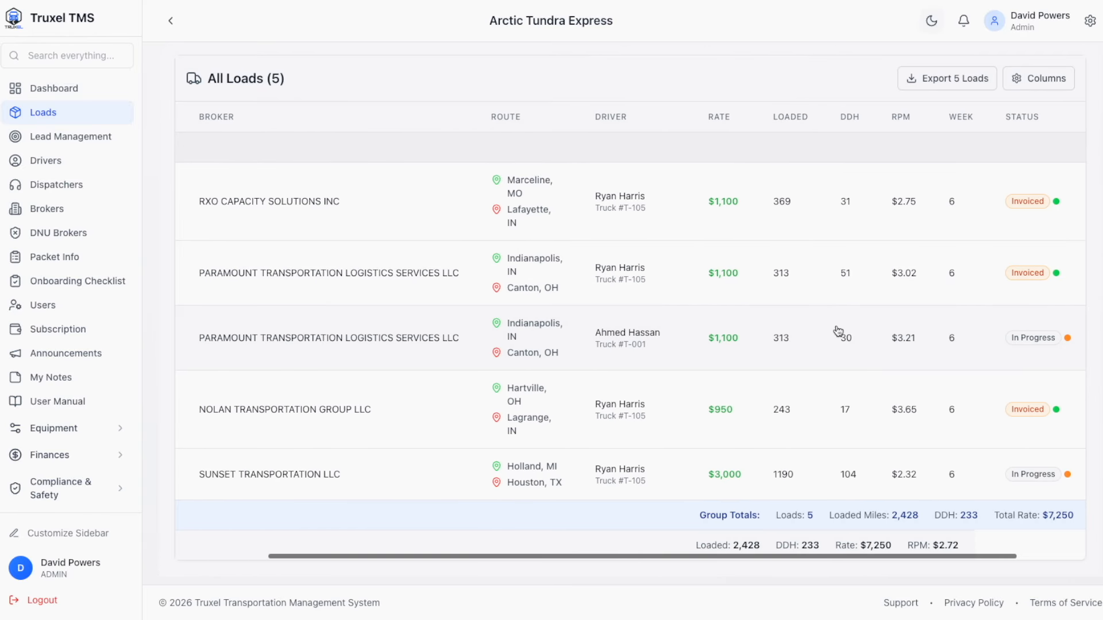
{"action": "scroll", "coordinate": [1027, 343], "scroll_direction": "right", "scroll_amount": 2}
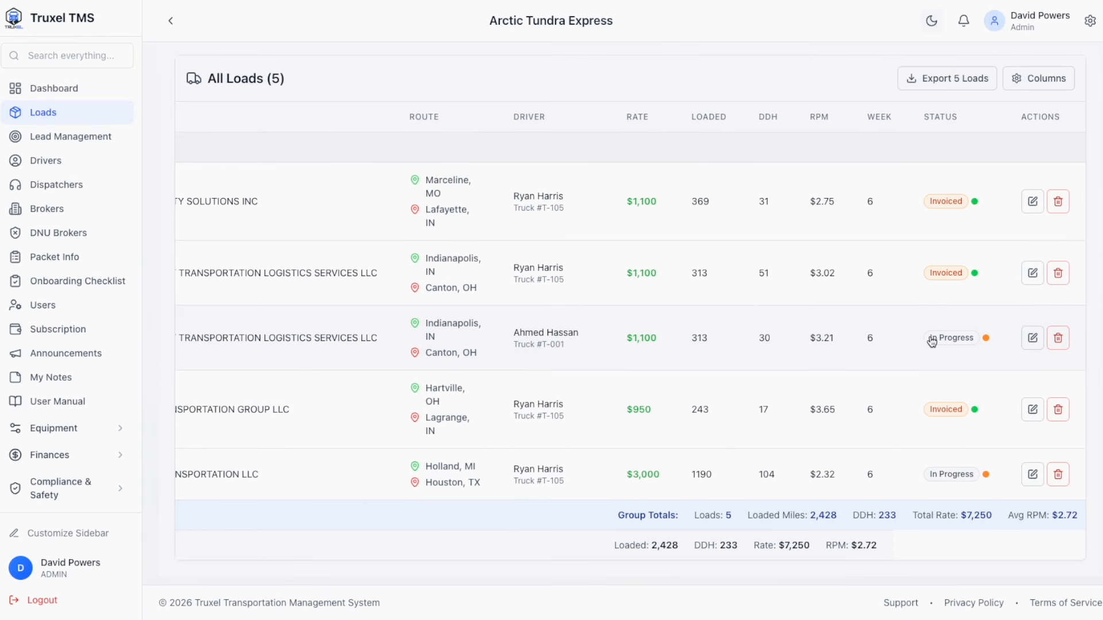
Step: Open the in-progress Indianapolis to Canton load for editing, check its status options, and return to the loads list to look it over
{"action": "left_click", "coordinate": [1034, 338]}
{"action": "scroll", "coordinate": [873, 348], "scroll_direction": "down", "scroll_amount": 1}
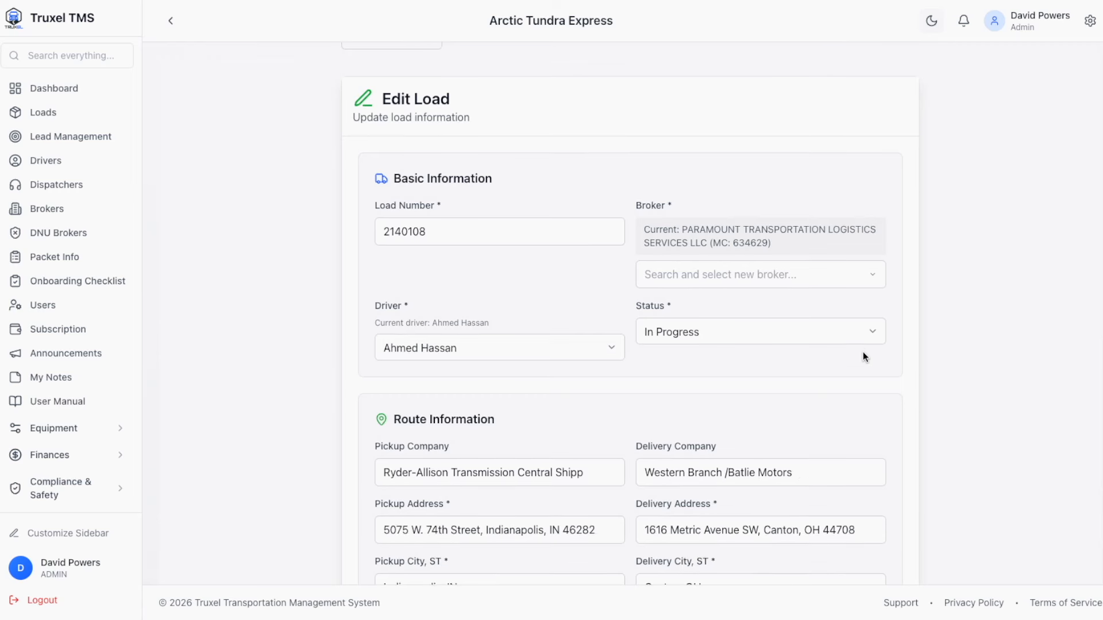
{"action": "left_click", "coordinate": [859, 333]}
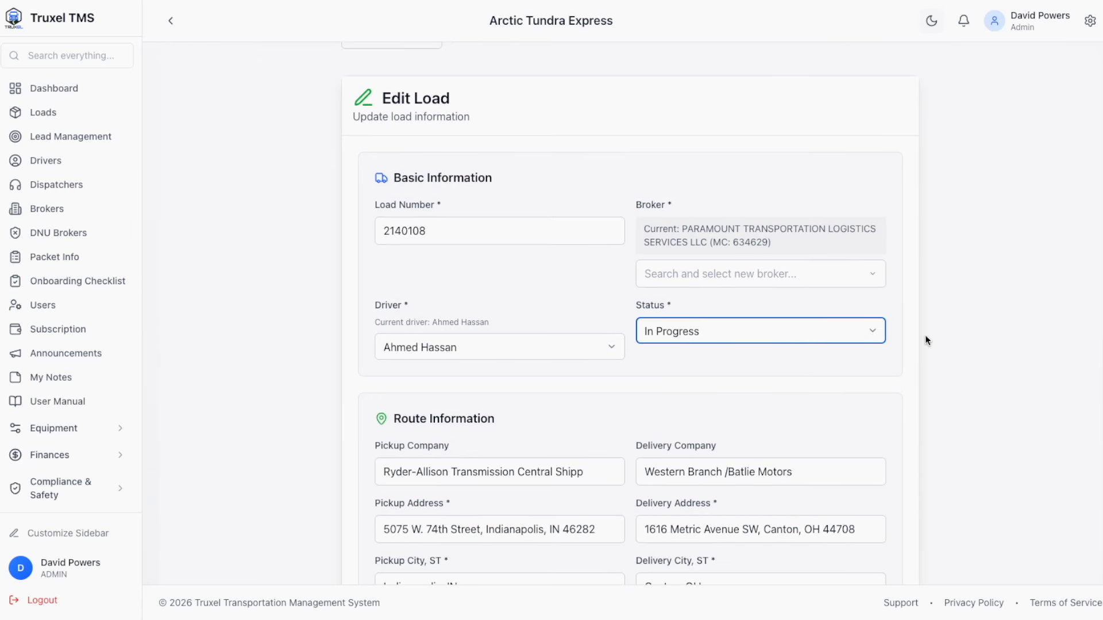
{"action": "scroll", "coordinate": [1029, 323], "scroll_direction": "up", "scroll_amount": 1}
{"action": "left_click", "coordinate": [402, 87]}
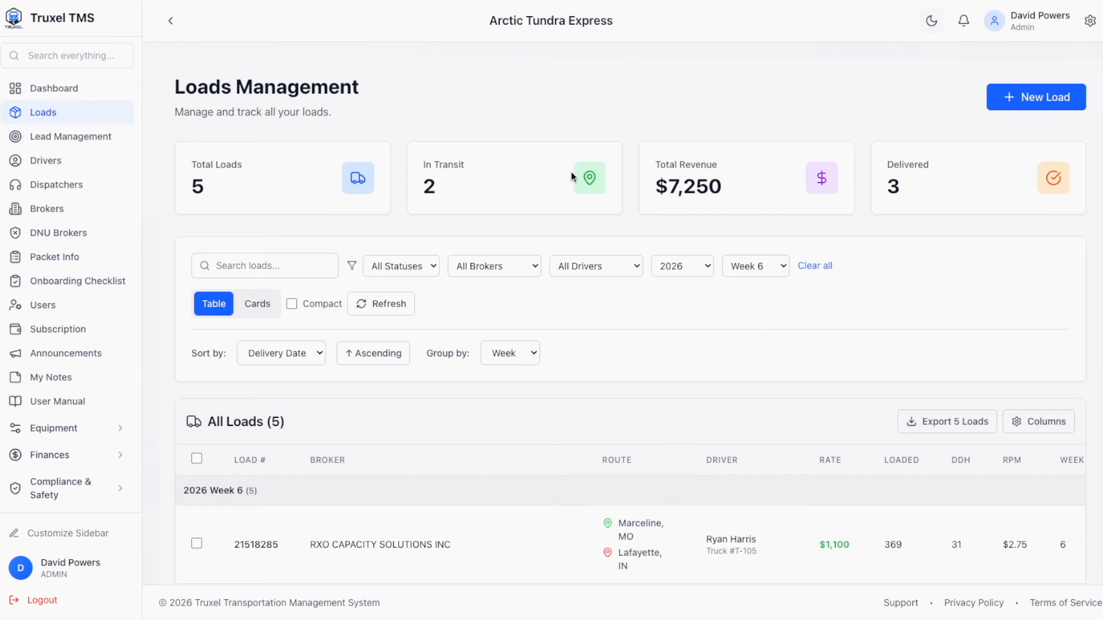
{"action": "scroll", "coordinate": [708, 291], "scroll_direction": "down", "scroll_amount": 1}
{"action": "scroll", "coordinate": [707, 286], "scroll_direction": "down", "scroll_amount": 3}
{"action": "scroll", "coordinate": [709, 286], "scroll_direction": "up", "scroll_amount": 3}
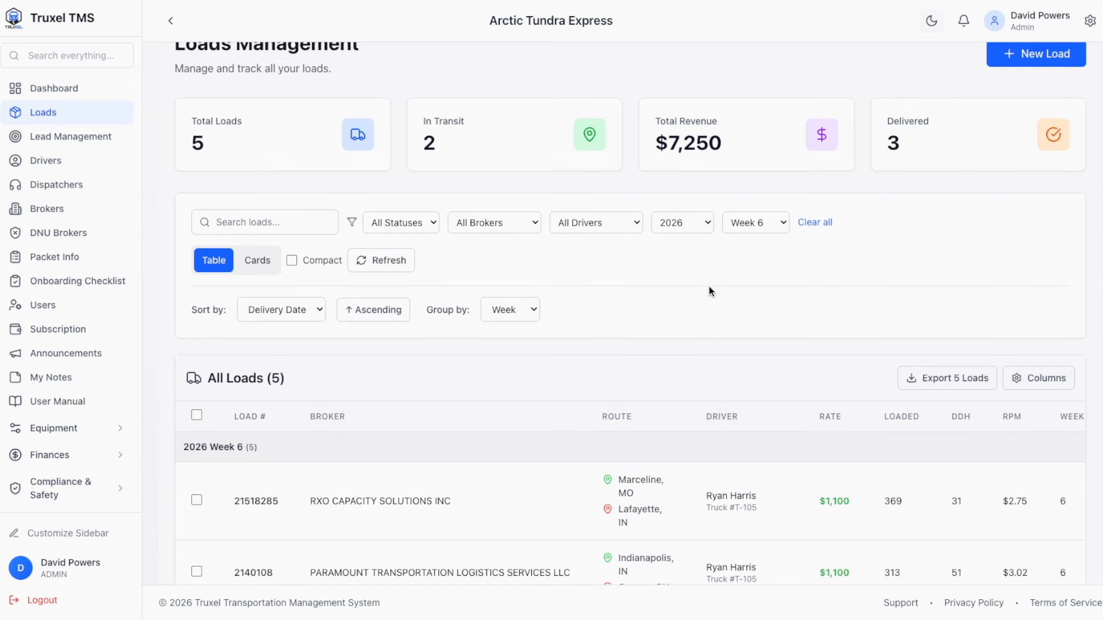
{"action": "scroll", "coordinate": [708, 287], "scroll_direction": "down", "scroll_amount": 3}
{"action": "scroll", "coordinate": [709, 286], "scroll_direction": "down", "scroll_amount": 2}
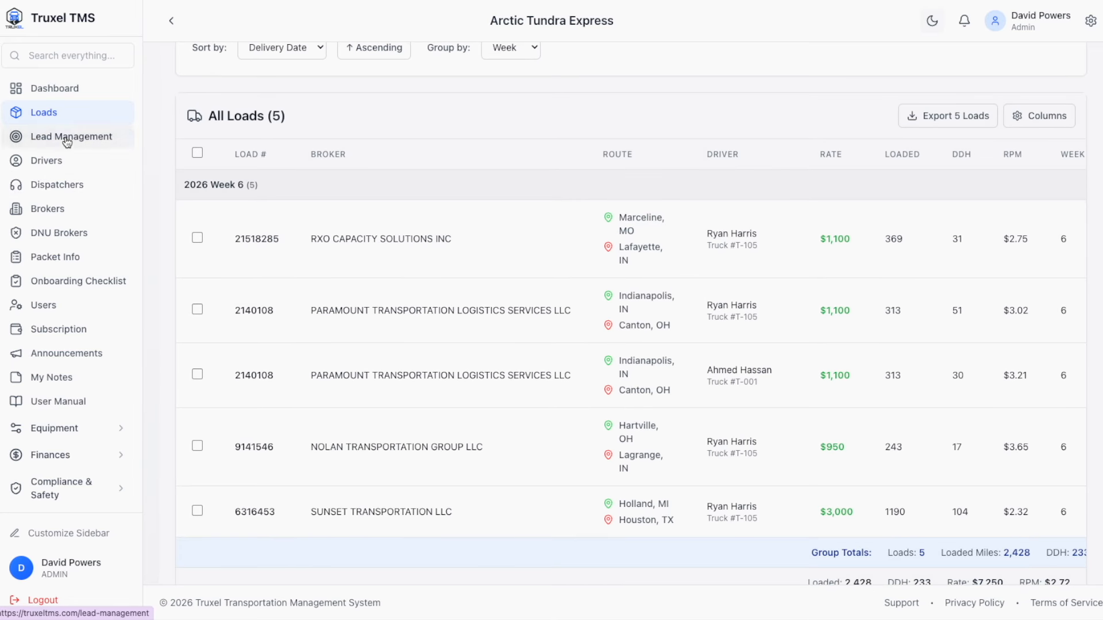
{"action": "scroll", "coordinate": [406, 181], "scroll_direction": "up", "scroll_amount": 5}
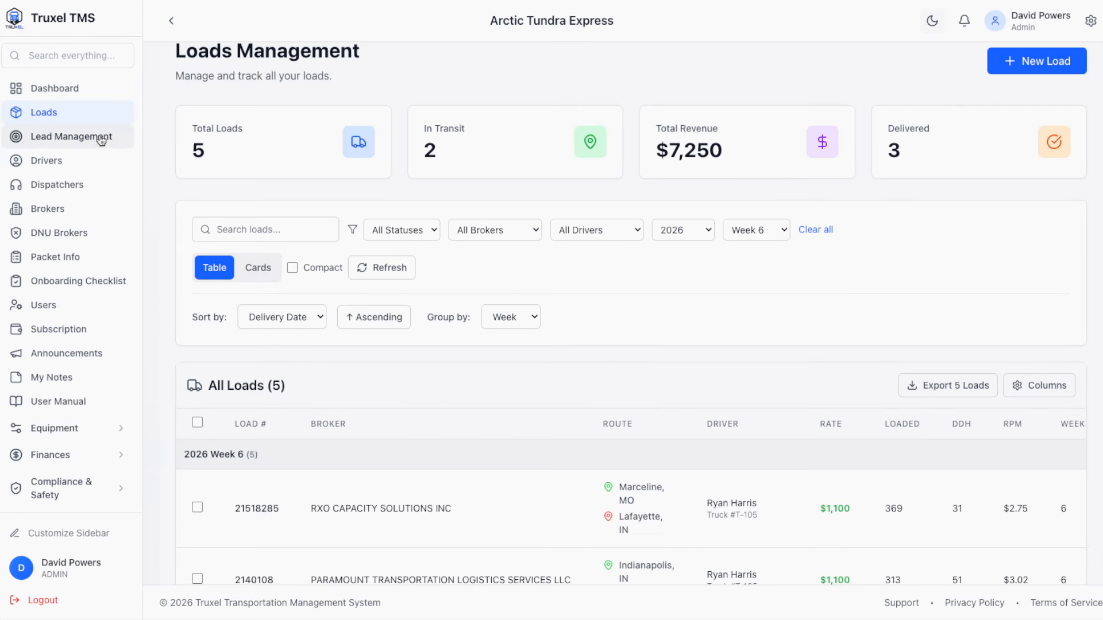
Step: Go to driver lead management, look over the new lead form's fields, and close the form without saving
{"action": "left_click", "coordinate": [101, 138]}
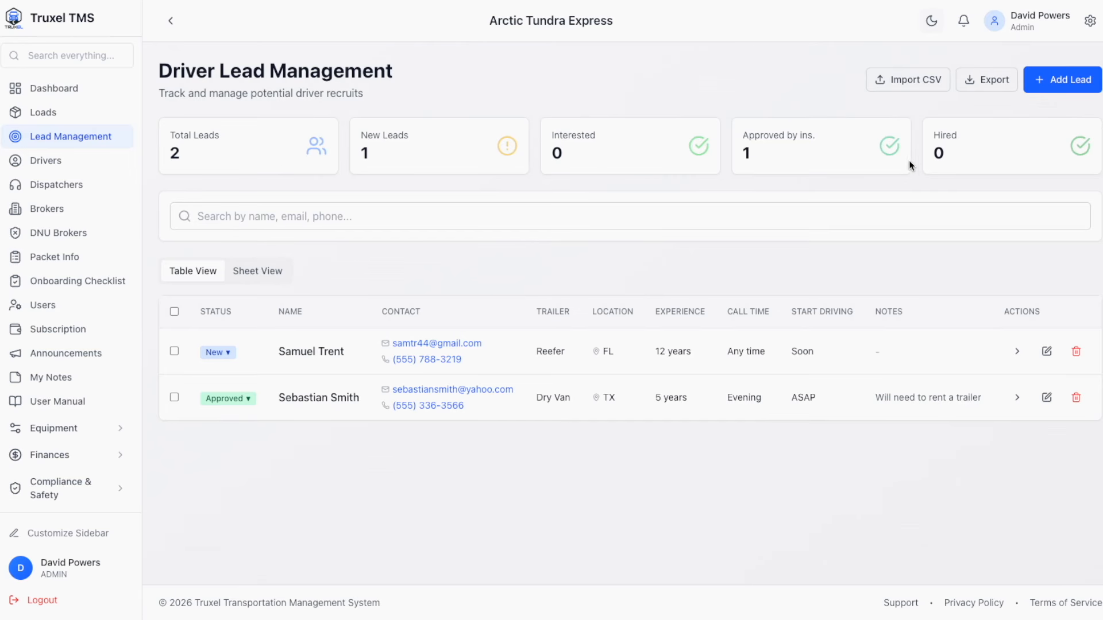
{"action": "left_click", "coordinate": [1066, 81]}
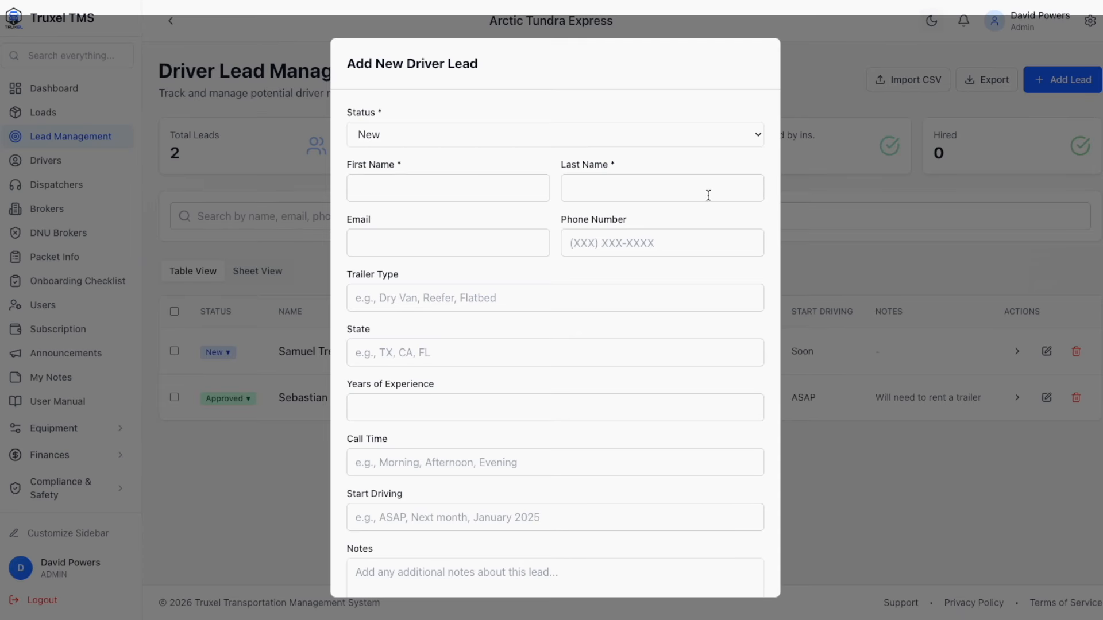
{"action": "scroll", "coordinate": [824, 252], "scroll_direction": "down", "scroll_amount": 1}
{"action": "left_click", "coordinate": [882, 249]}
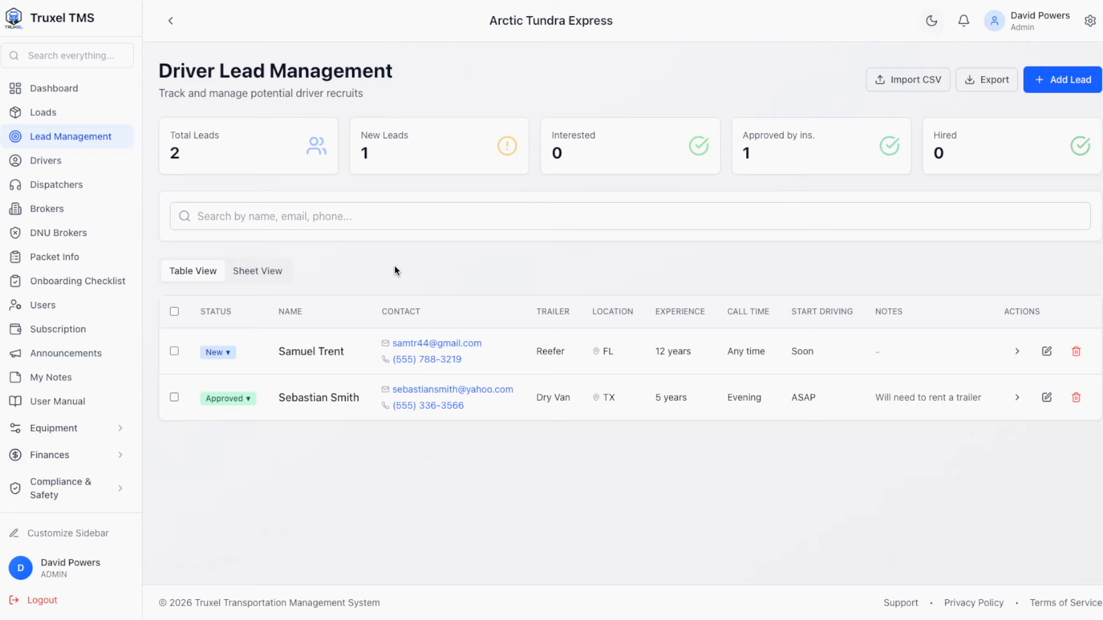
Step: Open the drivers list and review the working drivers' trucks, pay structures, license dates and statuses
{"action": "left_click", "coordinate": [46, 161]}
{"action": "scroll", "coordinate": [460, 279], "scroll_direction": "down", "scroll_amount": 5}
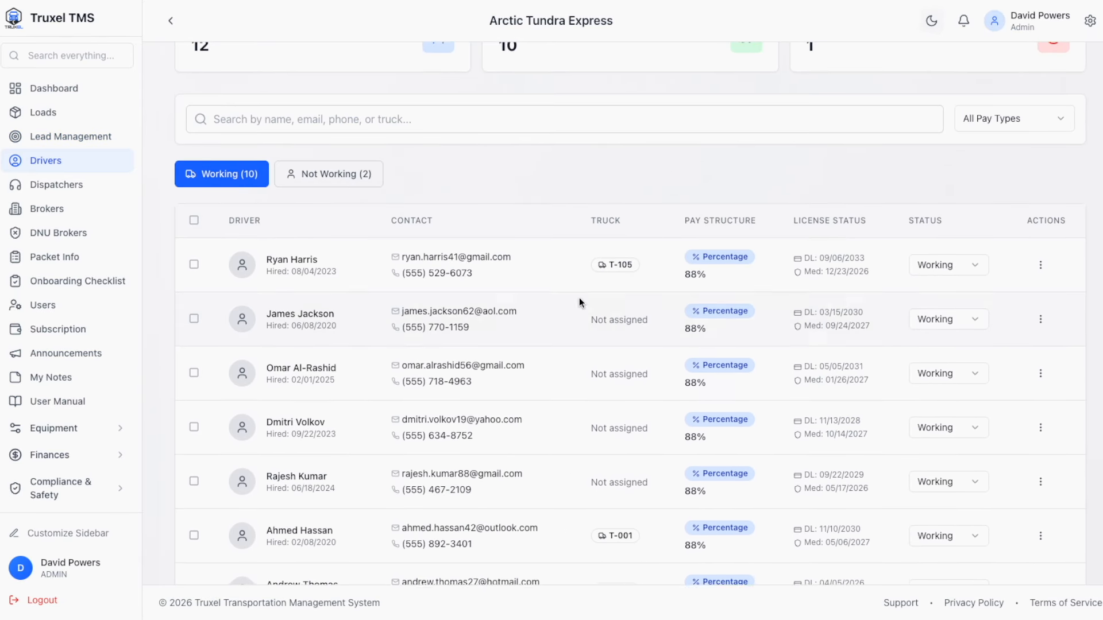
{"action": "scroll", "coordinate": [965, 305], "scroll_direction": "down", "scroll_amount": 2}
{"action": "scroll", "coordinate": [966, 306], "scroll_direction": "up", "scroll_amount": 5}
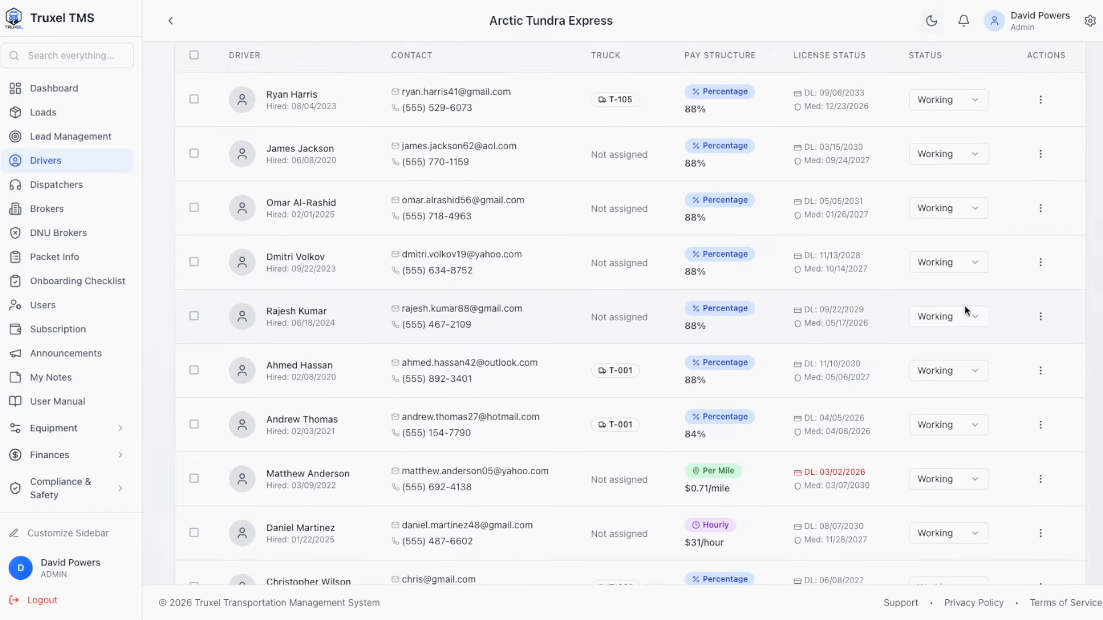
{"action": "scroll", "coordinate": [965, 305], "scroll_direction": "down", "scroll_amount": 2}
{"action": "scroll", "coordinate": [965, 311], "scroll_direction": "down", "scroll_amount": 4}
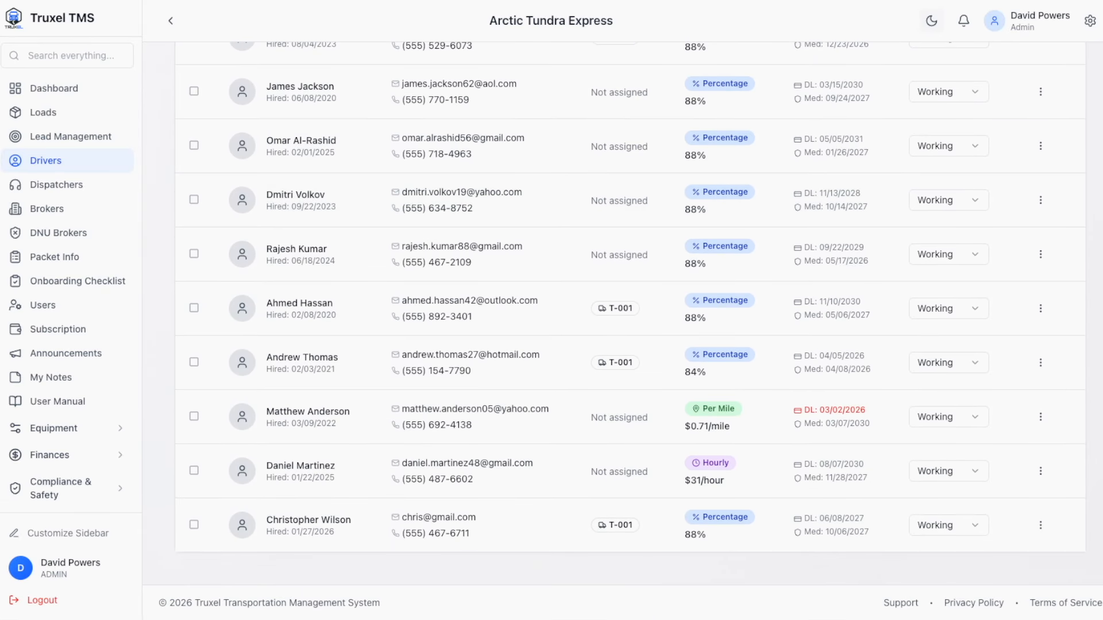
Step: Open dispatcher management and expand the dispatcher's entry to view the assigned drivers
{"action": "left_click", "coordinate": [50, 186]}
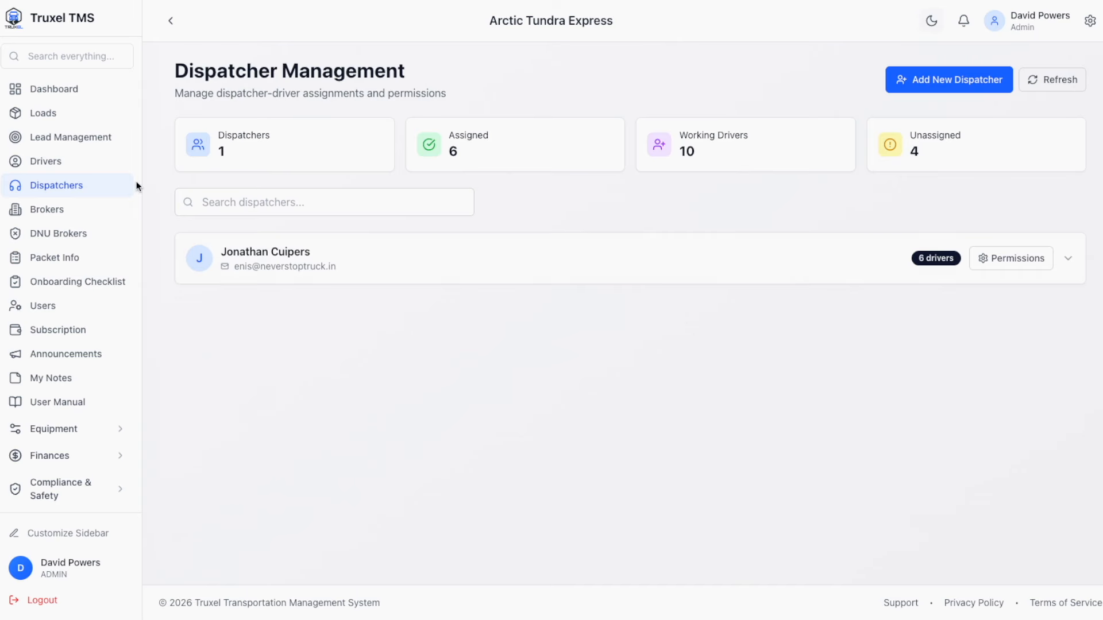
{"action": "left_click", "coordinate": [1079, 260]}
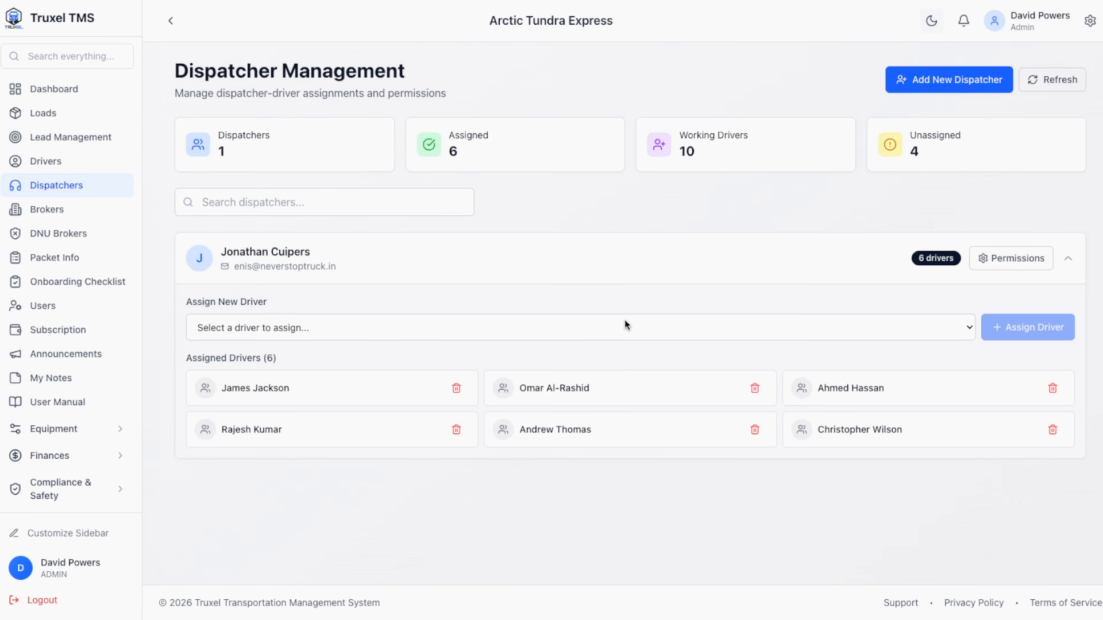
Step: Open the FMCSA brokers list and look through its entries, including flagged DNU brokers and the broker stats
{"action": "left_click", "coordinate": [50, 209]}
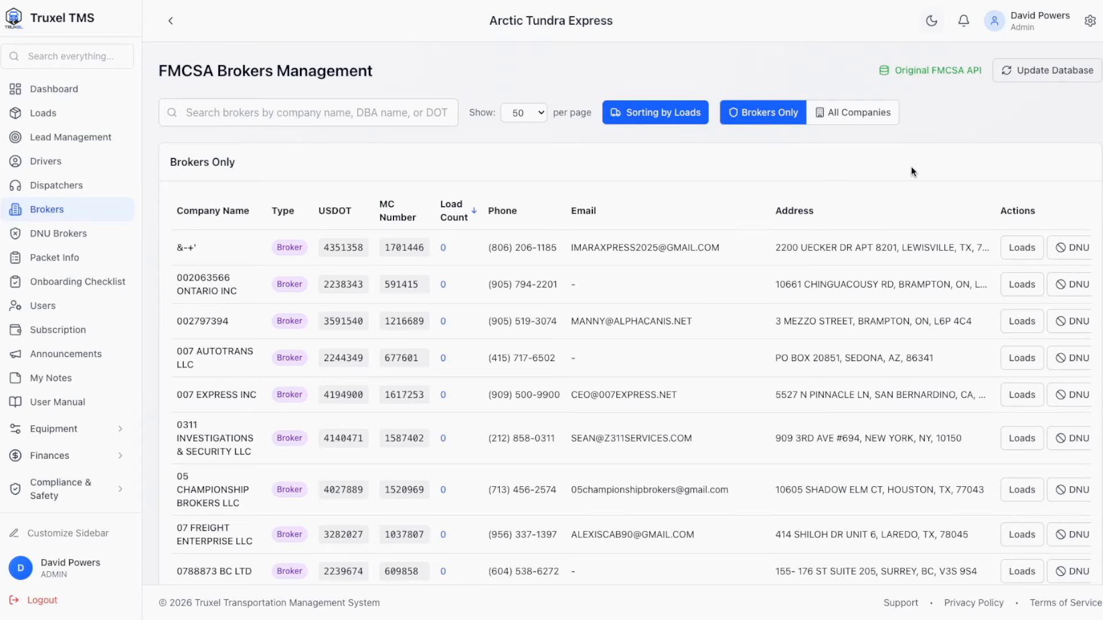
{"action": "scroll", "coordinate": [663, 336], "scroll_direction": "down", "scroll_amount": 10}
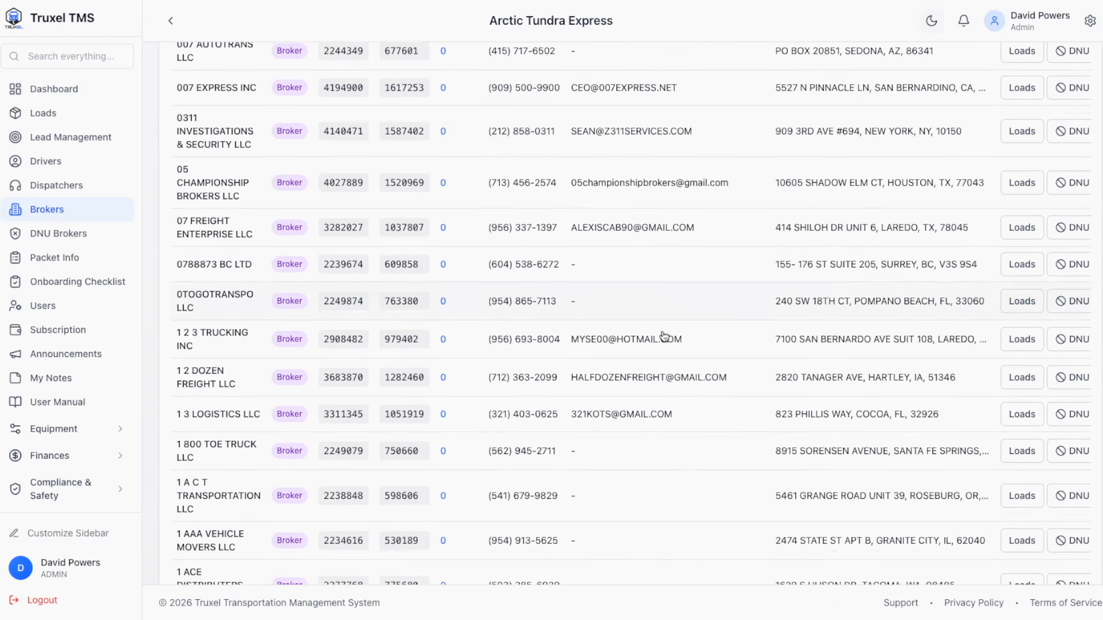
{"action": "scroll", "coordinate": [665, 337], "scroll_direction": "down", "scroll_amount": 6}
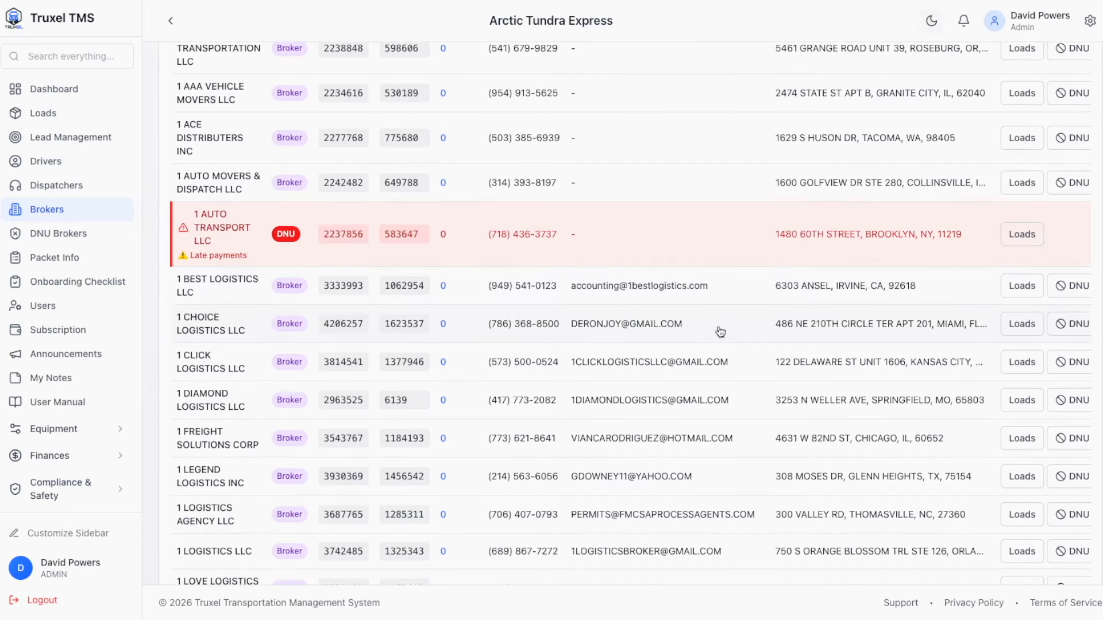
{"action": "scroll", "coordinate": [722, 333], "scroll_direction": "down", "scroll_amount": 10}
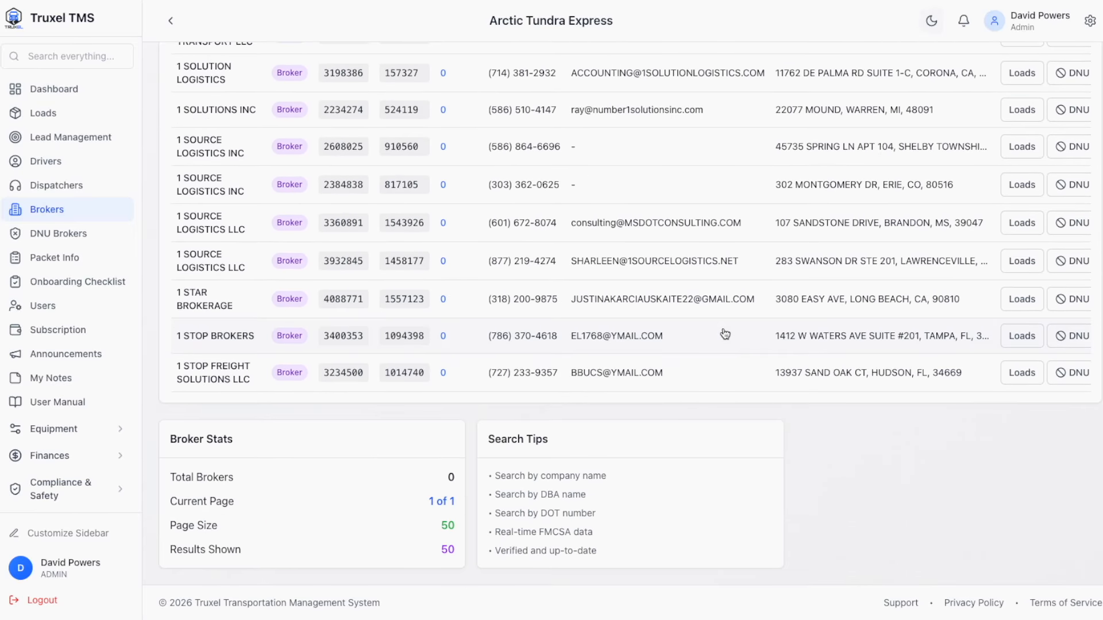
{"action": "scroll", "coordinate": [725, 334], "scroll_direction": "up", "scroll_amount": 20}
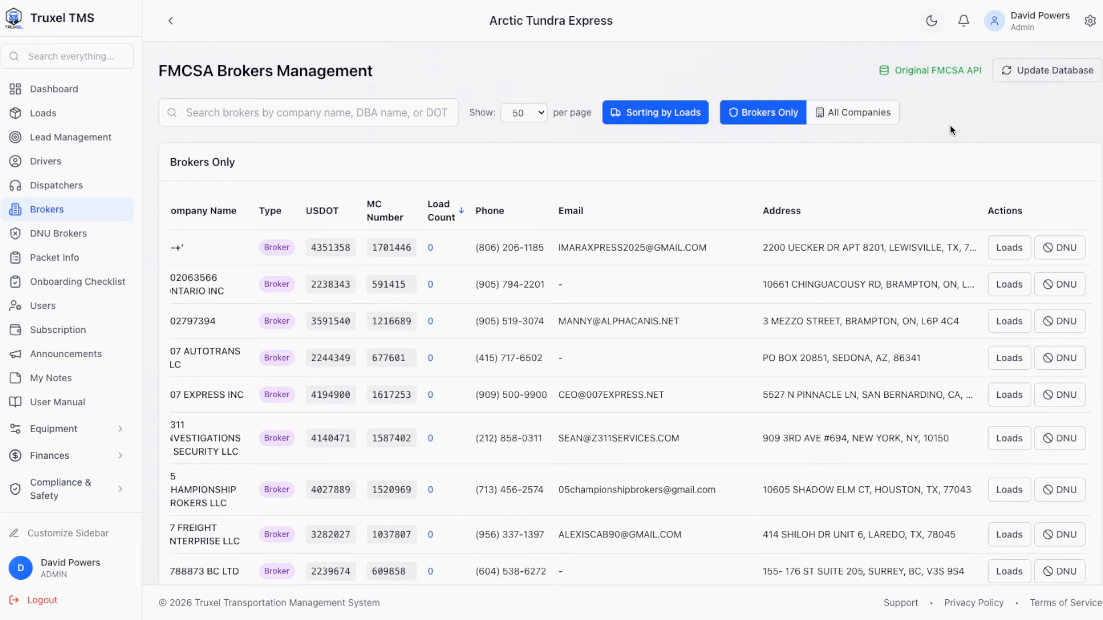
Step: Show all companies in the broker list, switch back to brokers only, and look over the Loads and DNU actions
{"action": "left_click", "coordinate": [851, 115]}
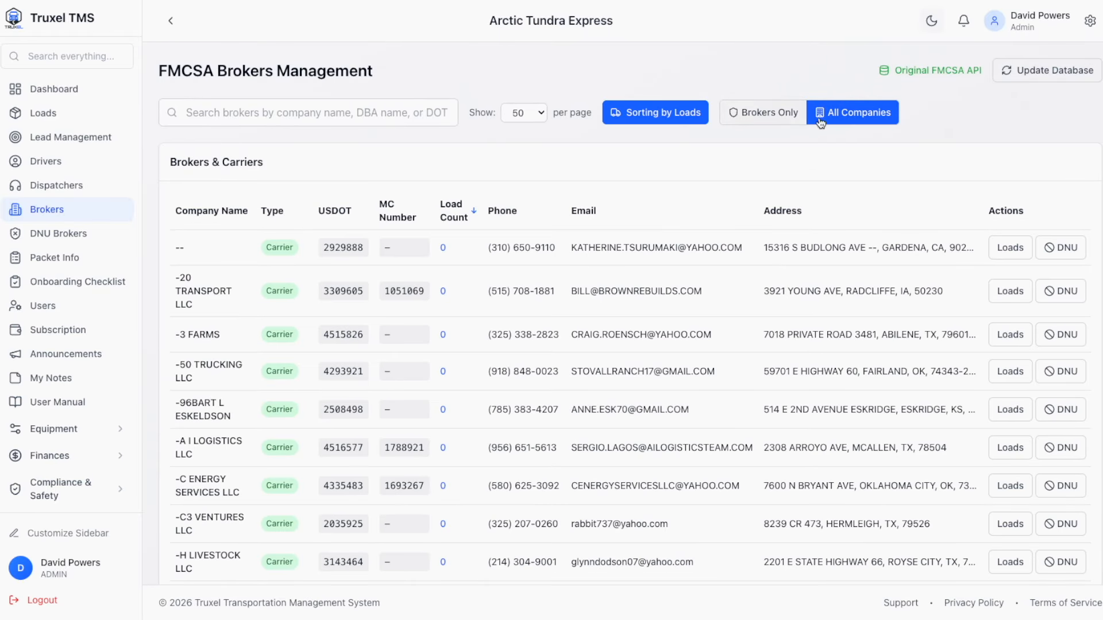
{"action": "left_click", "coordinate": [764, 112]}
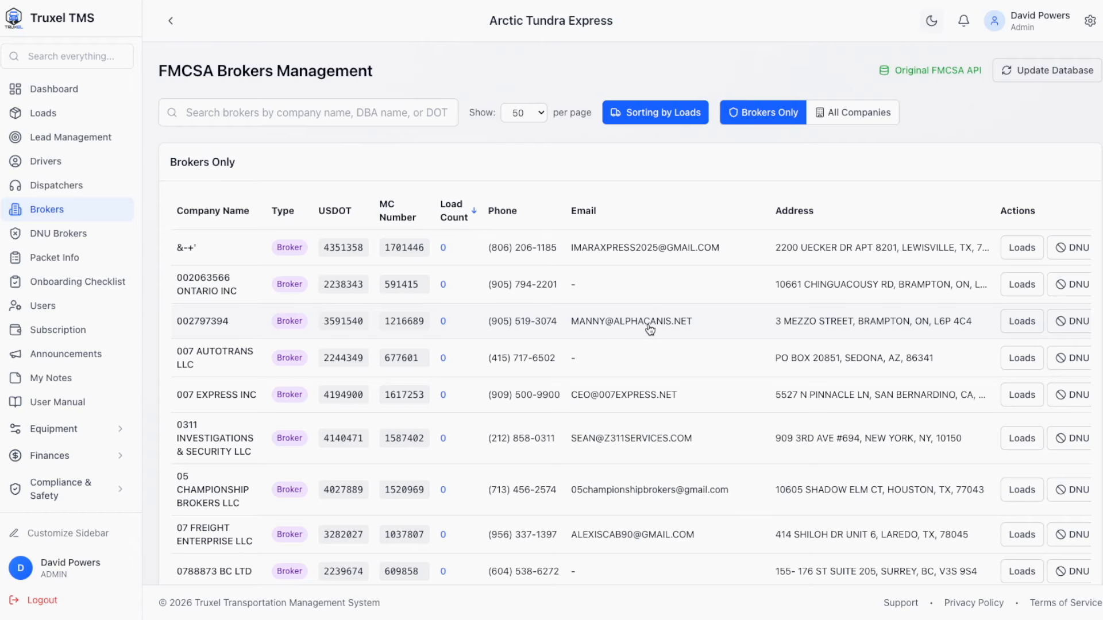
{"action": "scroll", "coordinate": [991, 313], "scroll_direction": "right", "scroll_amount": 1}
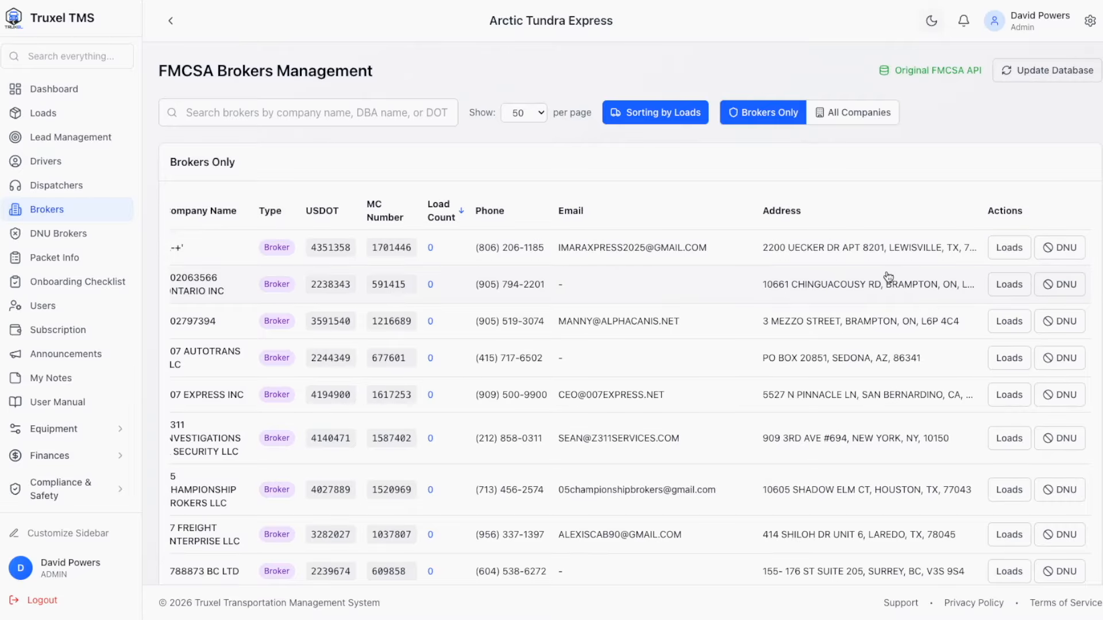
{"action": "scroll", "coordinate": [885, 281], "scroll_direction": "down", "scroll_amount": 4}
{"action": "scroll", "coordinate": [879, 283], "scroll_direction": "down", "scroll_amount": 3}
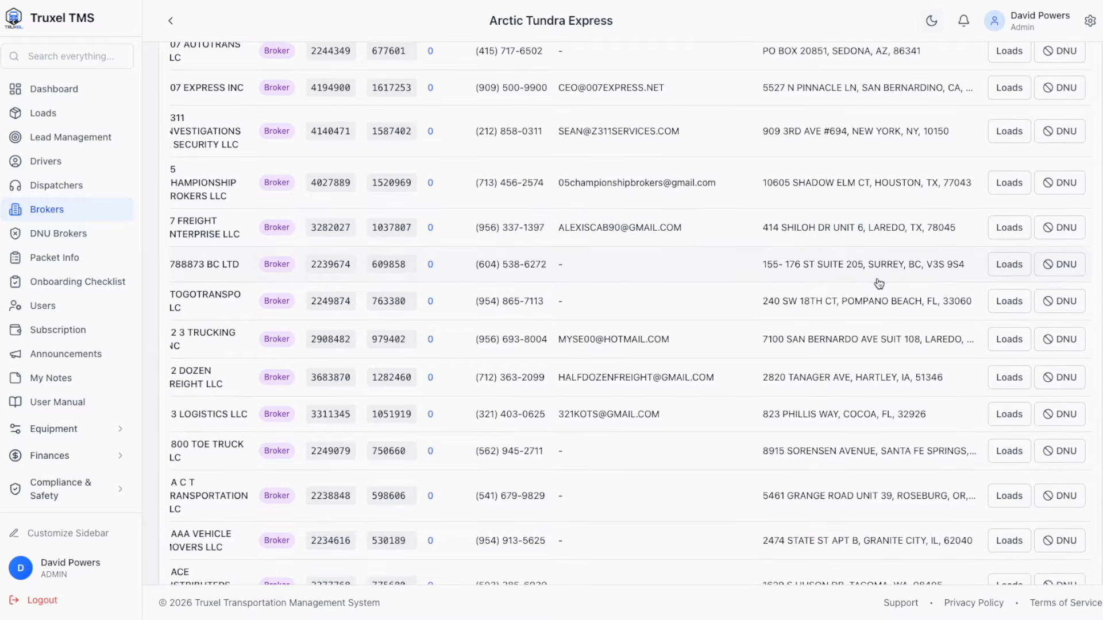
{"action": "scroll", "coordinate": [879, 285], "scroll_direction": "up", "scroll_amount": 7}
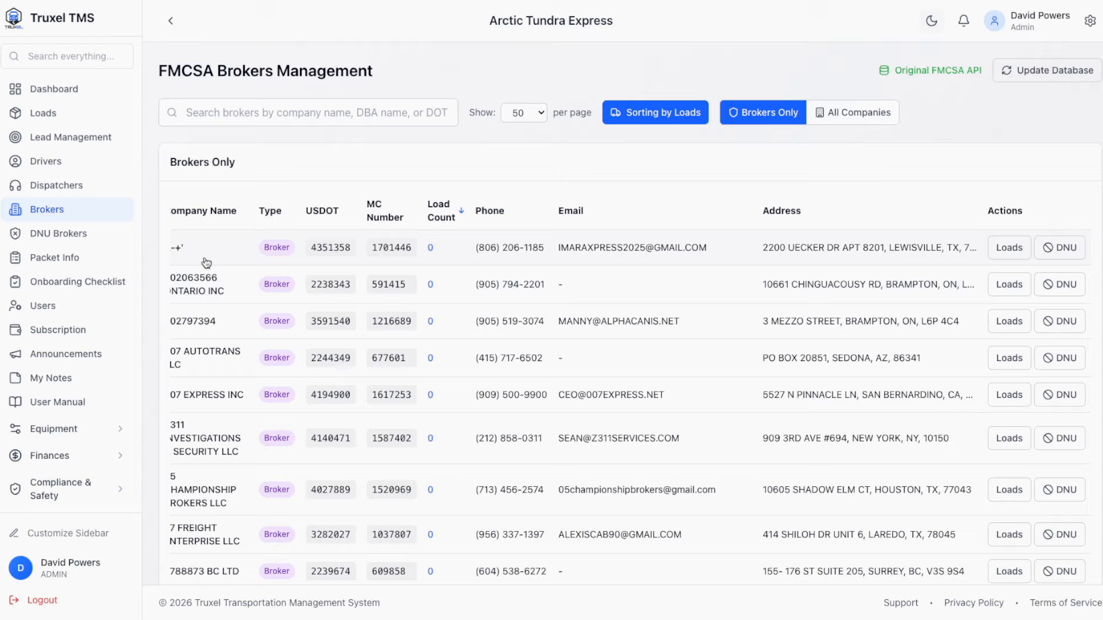
Step: Review the blocked DNU brokers and their reasons, checking where brokers are marked DNU in the main broker list
{"action": "left_click", "coordinate": [68, 236]}
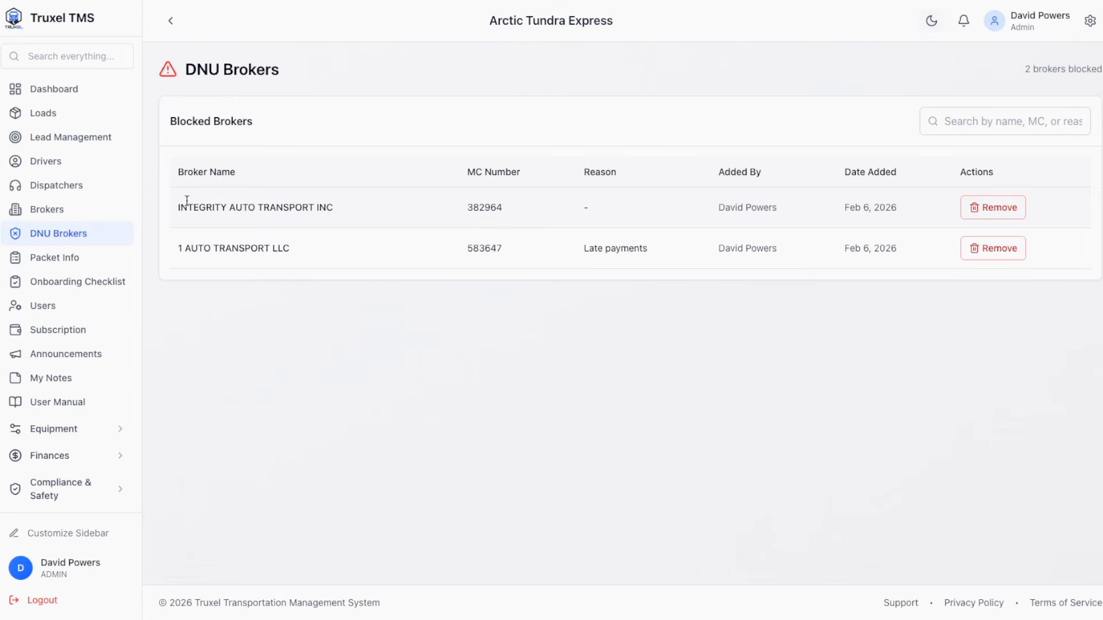
{"action": "left_click", "coordinate": [79, 211]}
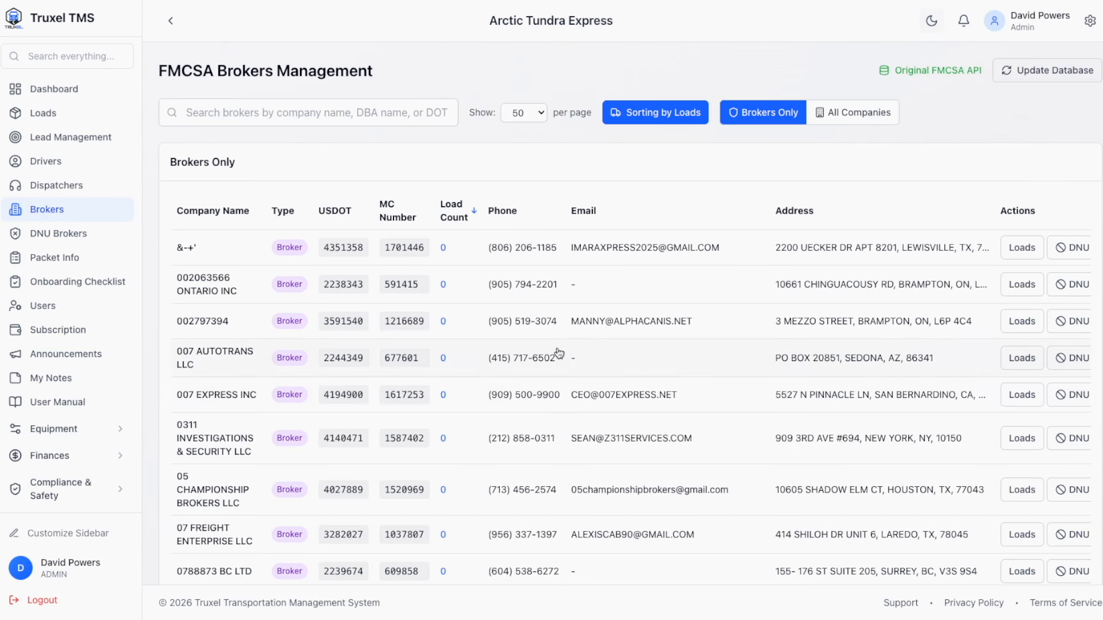
{"action": "scroll", "coordinate": [1051, 362], "scroll_direction": "right", "scroll_amount": 1}
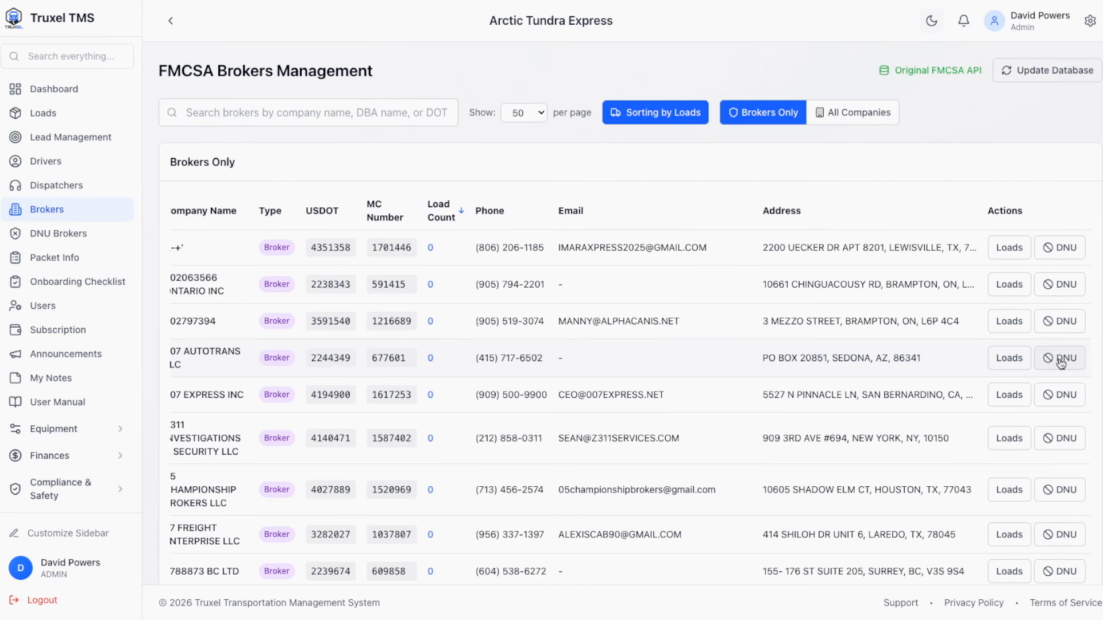
{"action": "left_click", "coordinate": [64, 234]}
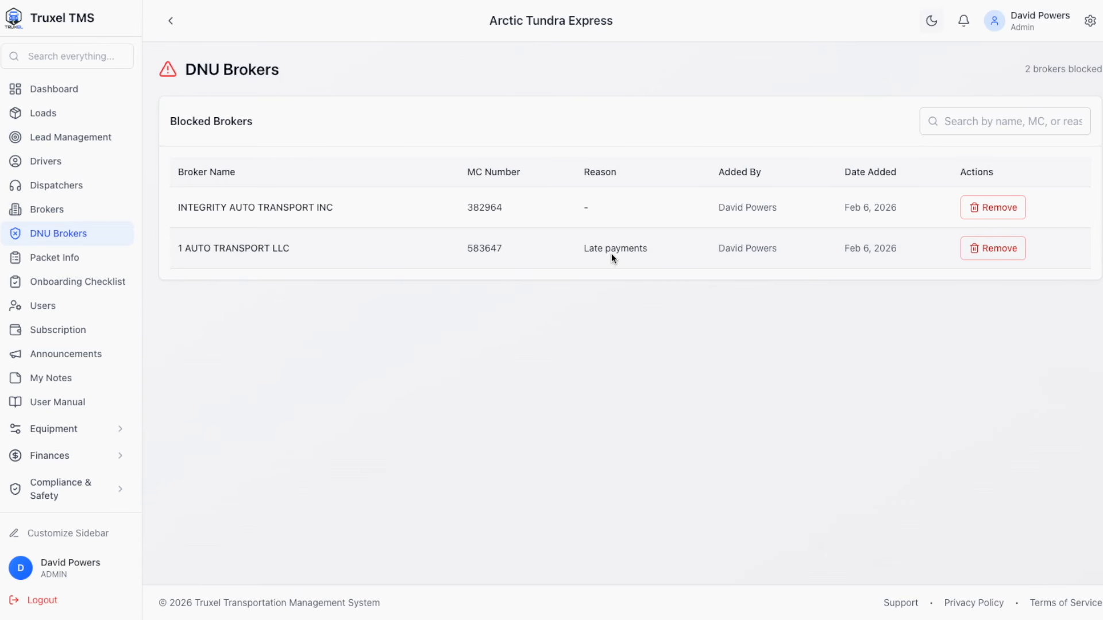
Step: Open the packet info page and look through the company information fields, from the company details down to the insurance entries and references
{"action": "left_click", "coordinate": [80, 258]}
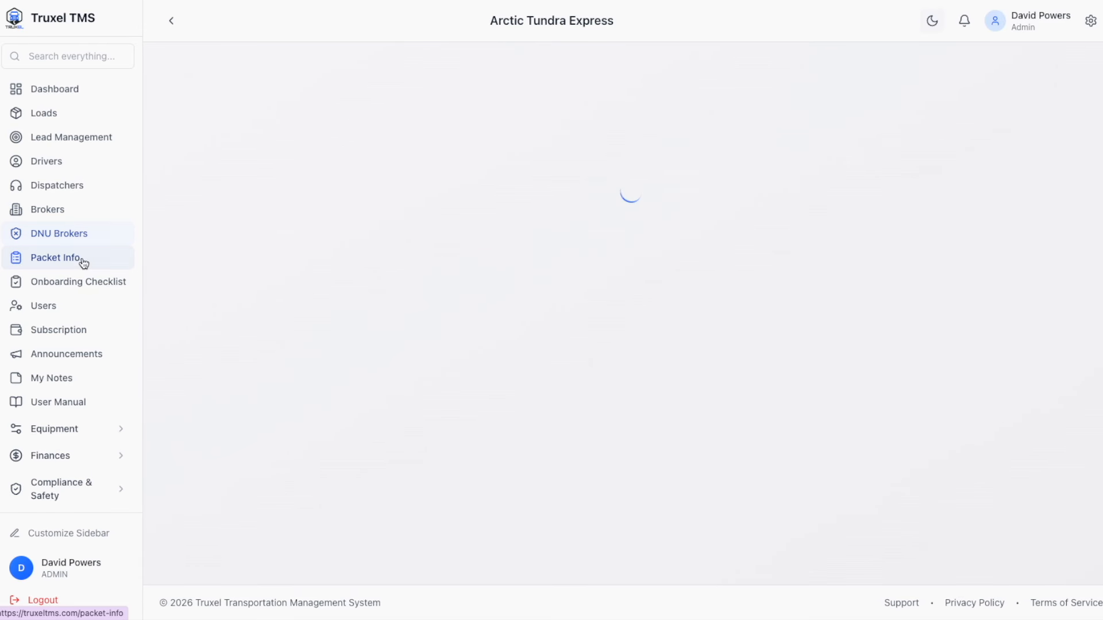
{"action": "scroll", "coordinate": [560, 296], "scroll_direction": "down", "scroll_amount": 1}
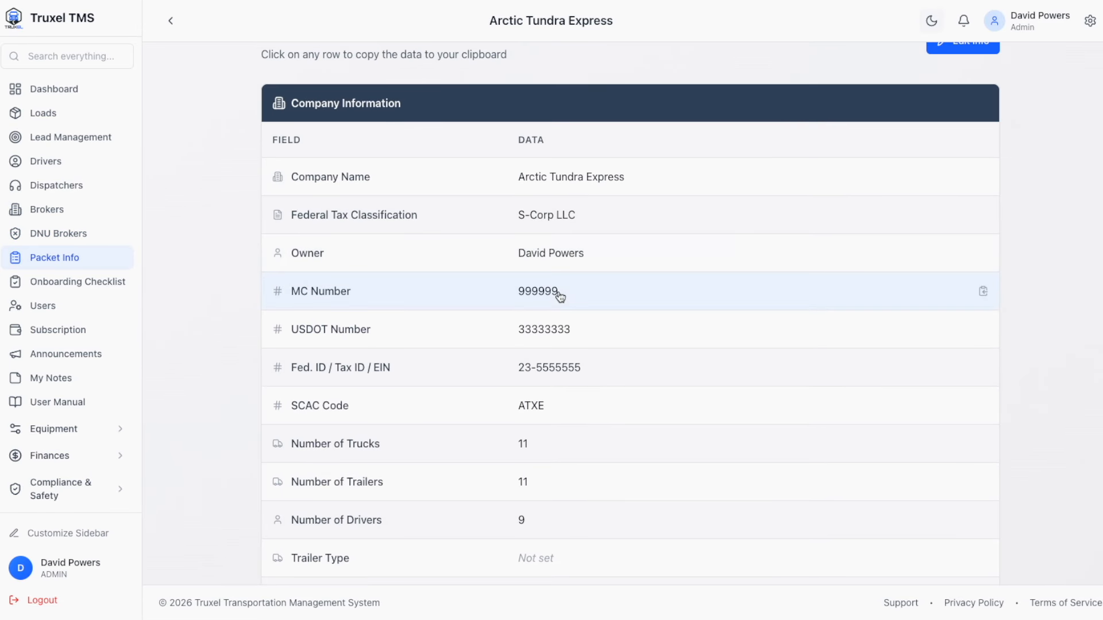
{"action": "scroll", "coordinate": [560, 296], "scroll_direction": "down", "scroll_amount": 1}
{"action": "scroll", "coordinate": [563, 298], "scroll_direction": "down", "scroll_amount": 15}
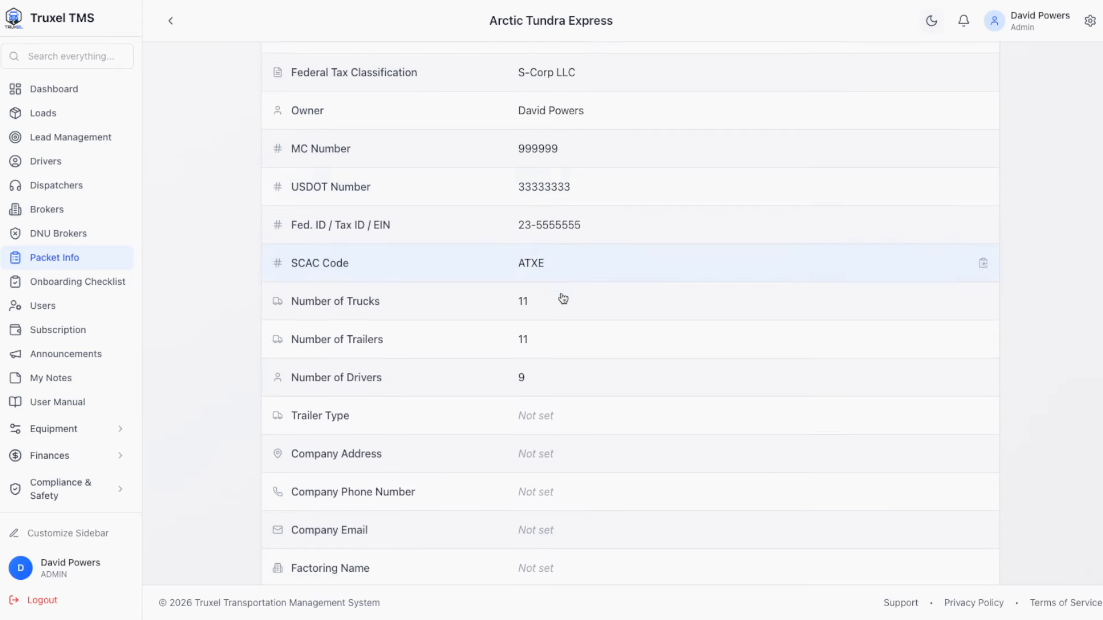
{"action": "scroll", "coordinate": [567, 300], "scroll_direction": "up", "scroll_amount": 8}
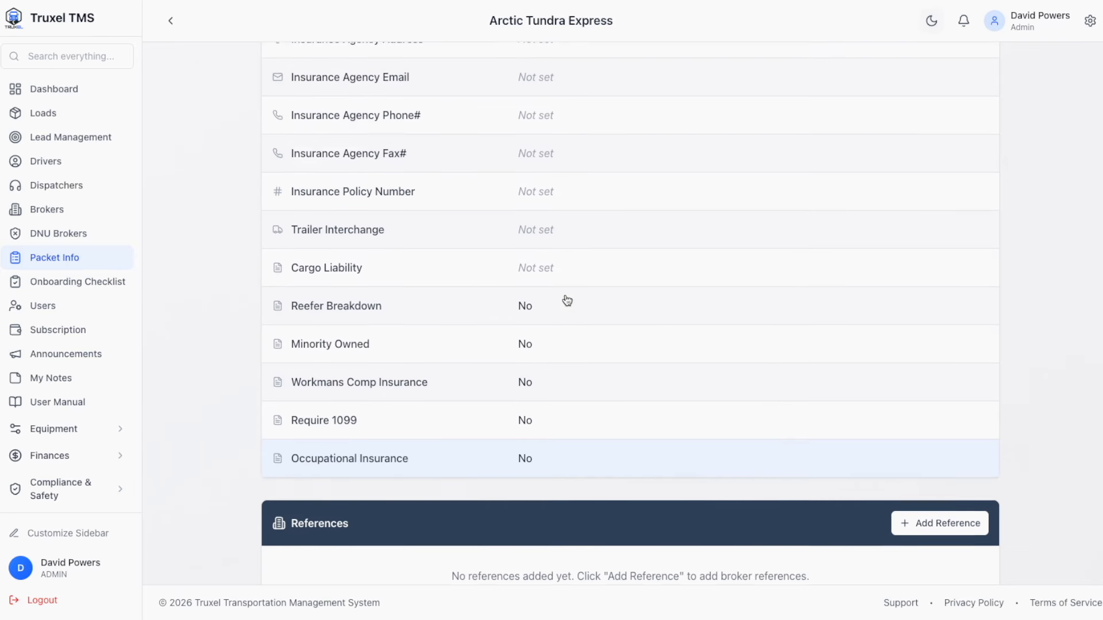
{"action": "scroll", "coordinate": [537, 279], "scroll_direction": "up", "scroll_amount": 4}
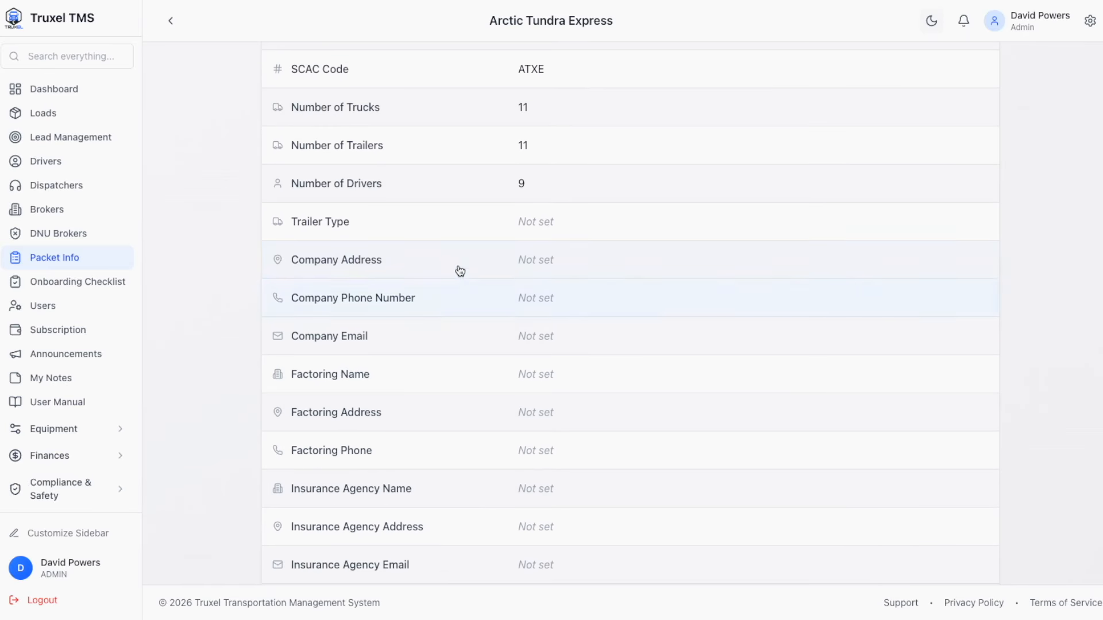
{"action": "scroll", "coordinate": [625, 190], "scroll_direction": "up", "scroll_amount": 5}
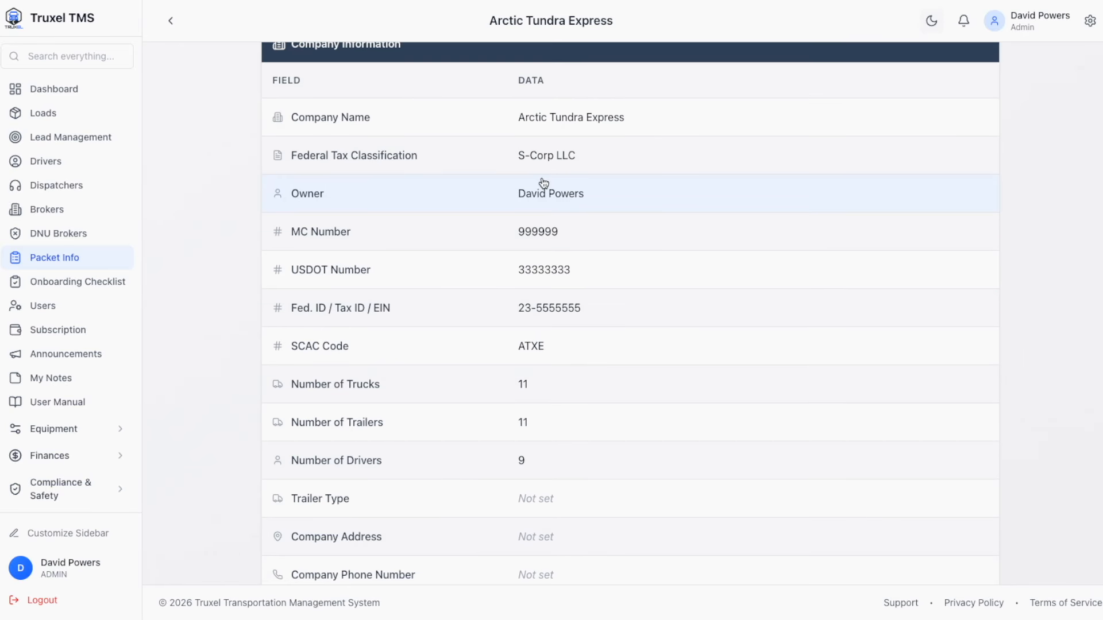
Step: Copy the Company Name and the Federal Tax Classification from the company information table to the clipboard
{"action": "scroll", "coordinate": [544, 182], "scroll_direction": "up", "scroll_amount": 1}
{"action": "left_click", "coordinate": [650, 177]}
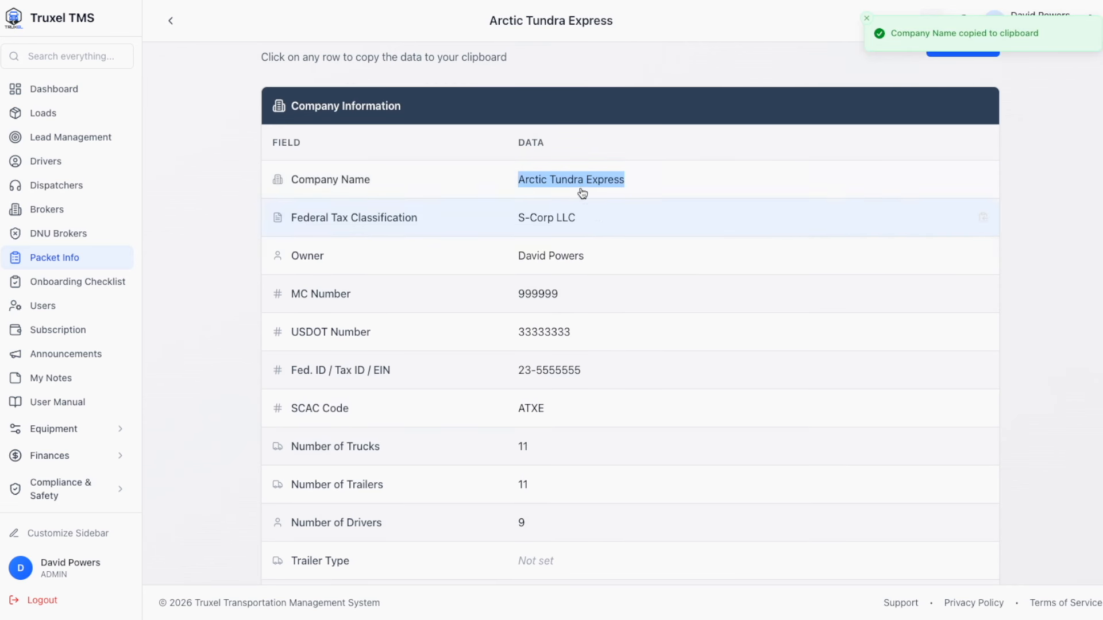
{"action": "left_click", "coordinate": [590, 223]}
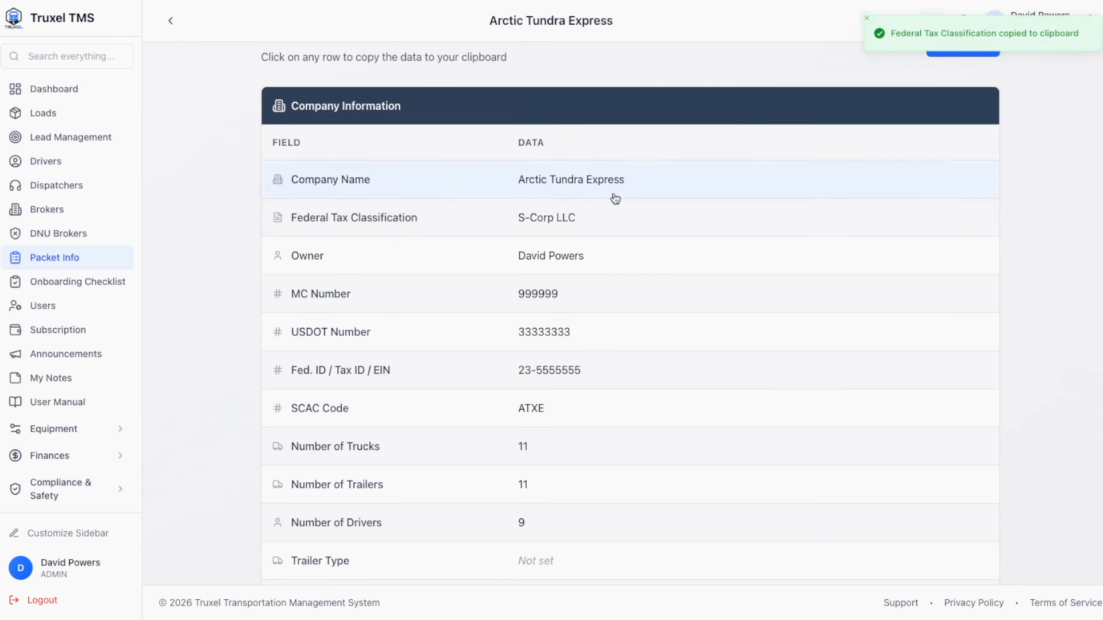
{"action": "scroll", "coordinate": [426, 253], "scroll_direction": "down", "scroll_amount": 1}
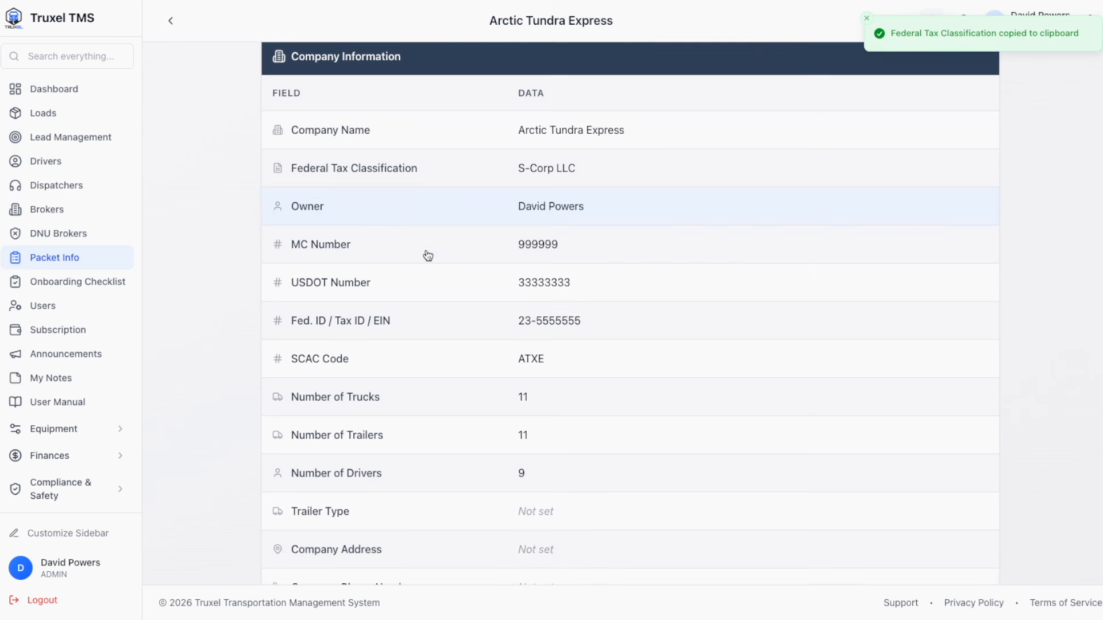
Step: Open the driver's onboarding checklist, look through its completed and open items, and return to the checklist overview
{"action": "left_click", "coordinate": [81, 285]}
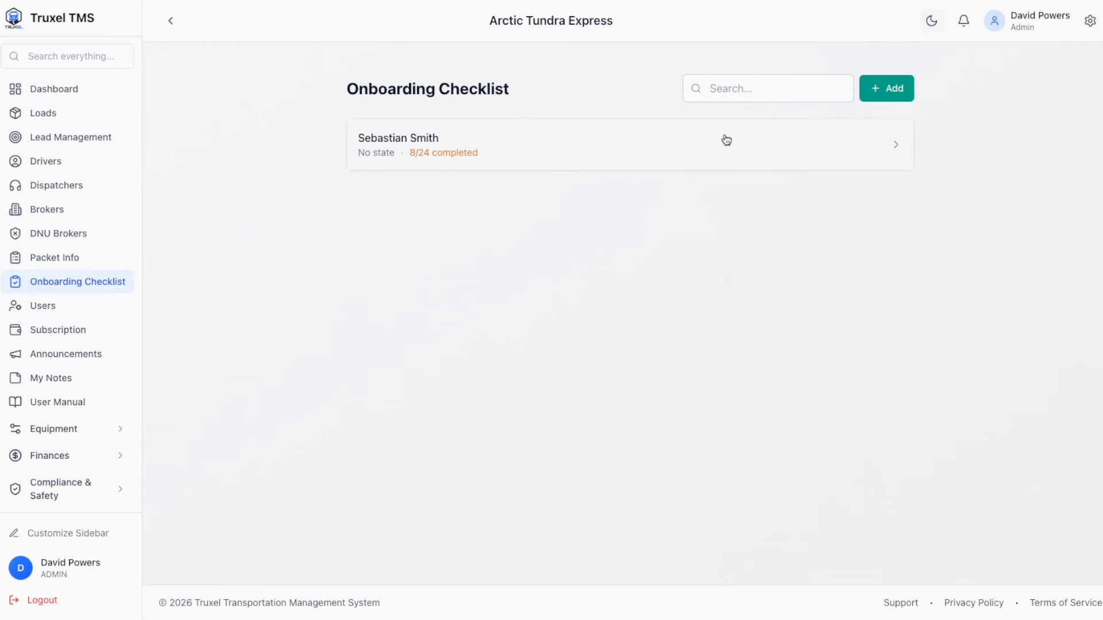
{"action": "left_click", "coordinate": [609, 155]}
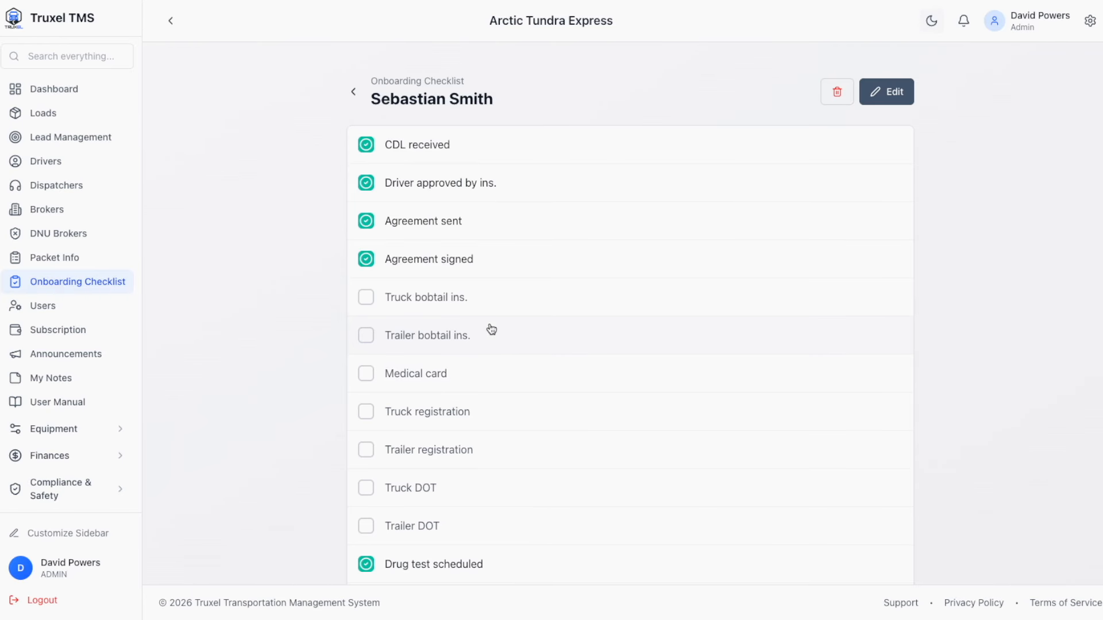
{"action": "scroll", "coordinate": [491, 328], "scroll_direction": "down", "scroll_amount": 10}
{"action": "scroll", "coordinate": [488, 329], "scroll_direction": "up", "scroll_amount": 10}
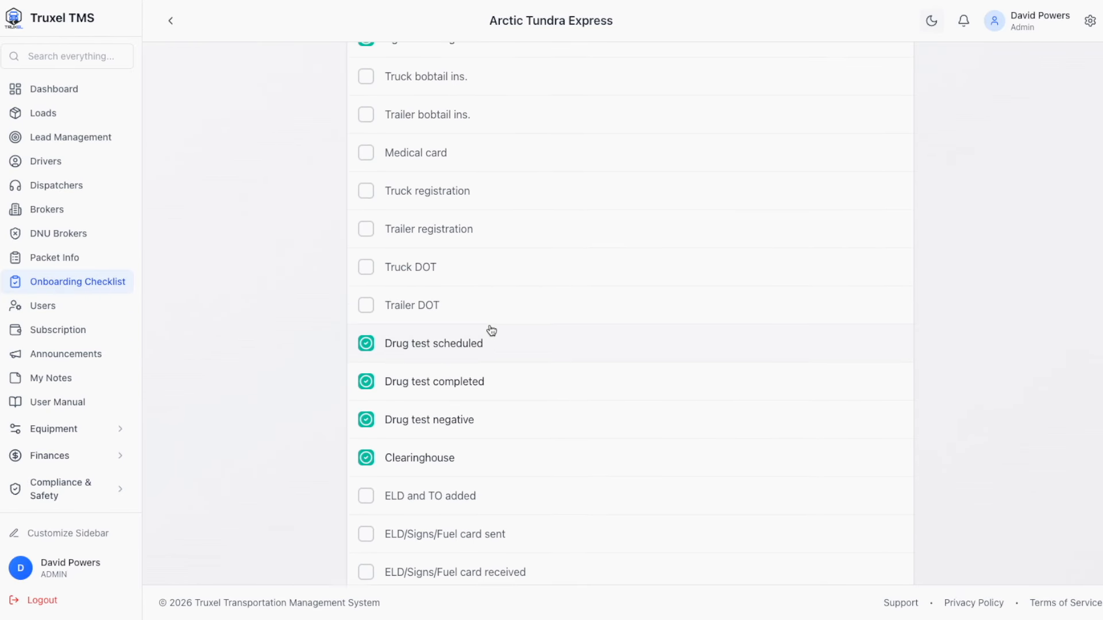
{"action": "scroll", "coordinate": [449, 335], "scroll_direction": "down", "scroll_amount": 1}
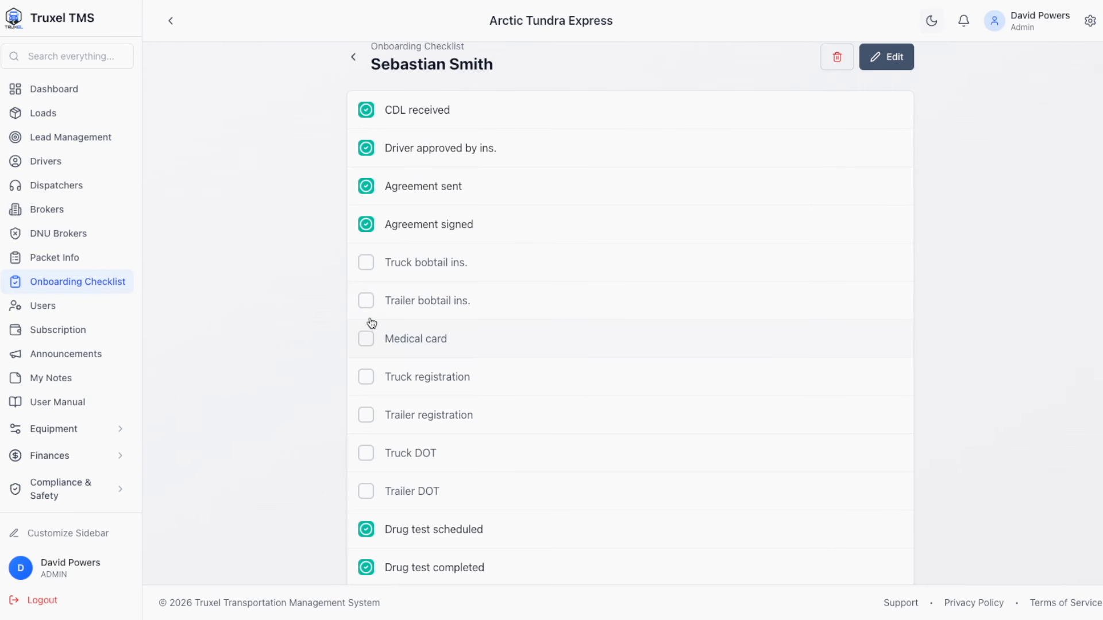
{"action": "scroll", "coordinate": [370, 408], "scroll_direction": "up", "scroll_amount": 1}
{"action": "left_click", "coordinate": [353, 92]}
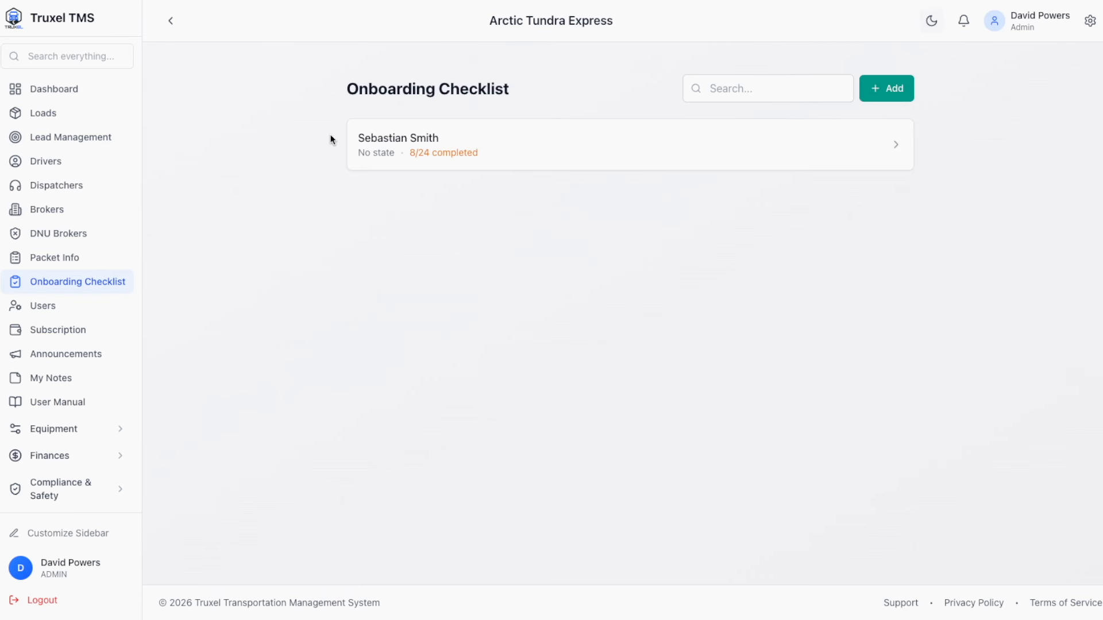
Step: Look over the user accounts with their roles and permissions, and open the subscription and billing overview
{"action": "left_click", "coordinate": [65, 308]}
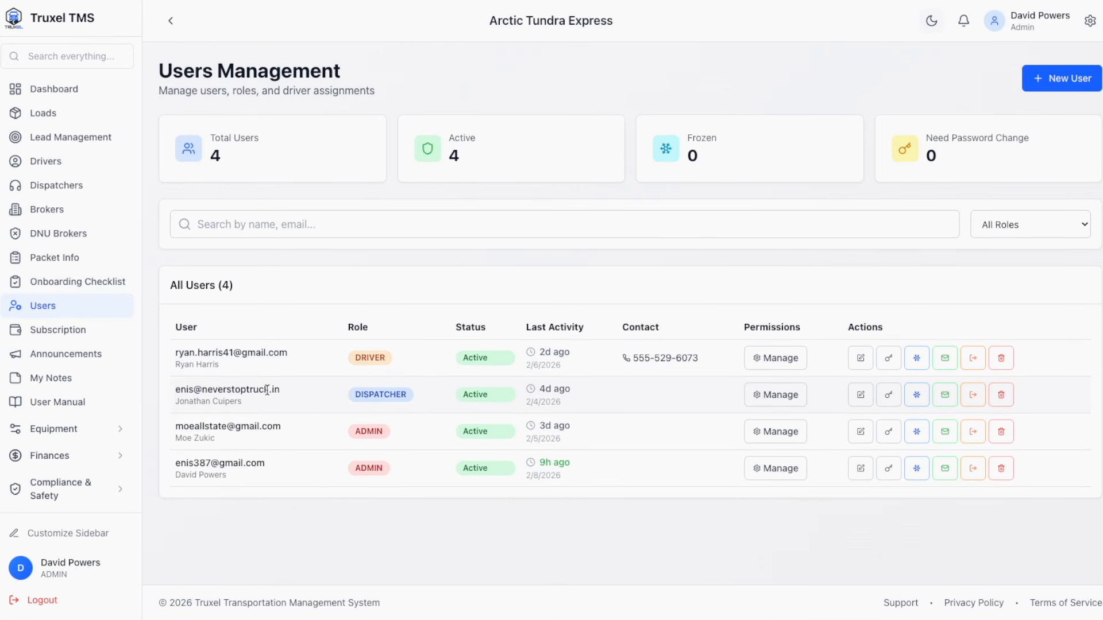
{"action": "left_click", "coordinate": [77, 330]}
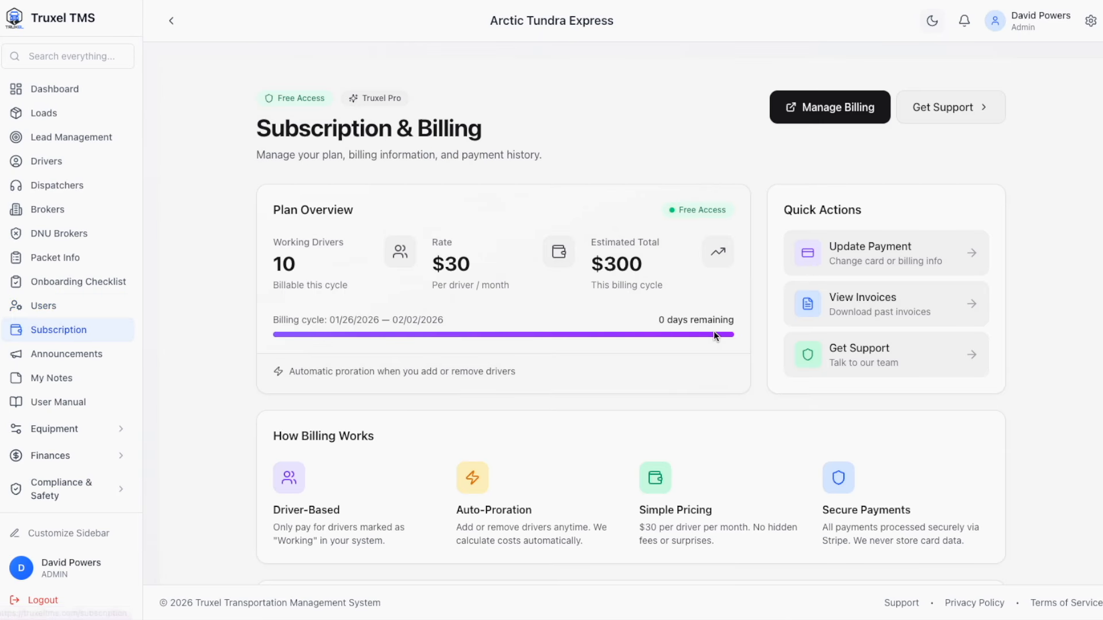